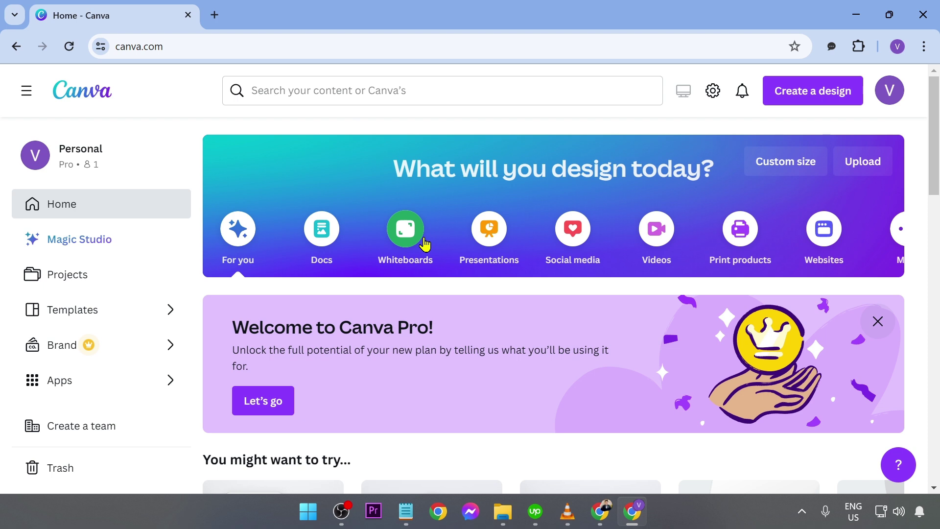
Search Canva's templates for '3d logo'.
{"action": "left_click", "coordinate": [337, 90]}
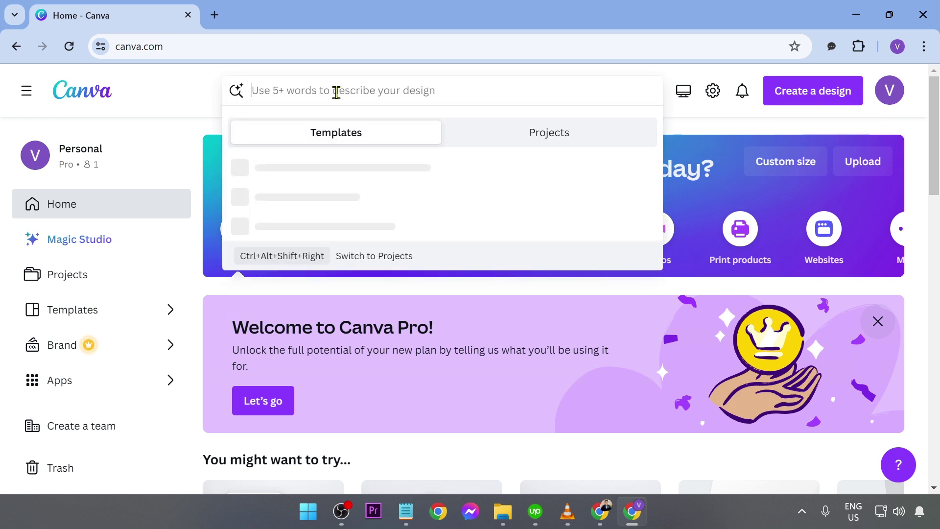
{"action": "type", "text": "3d logo"}
{"action": "key", "text": "Return"}
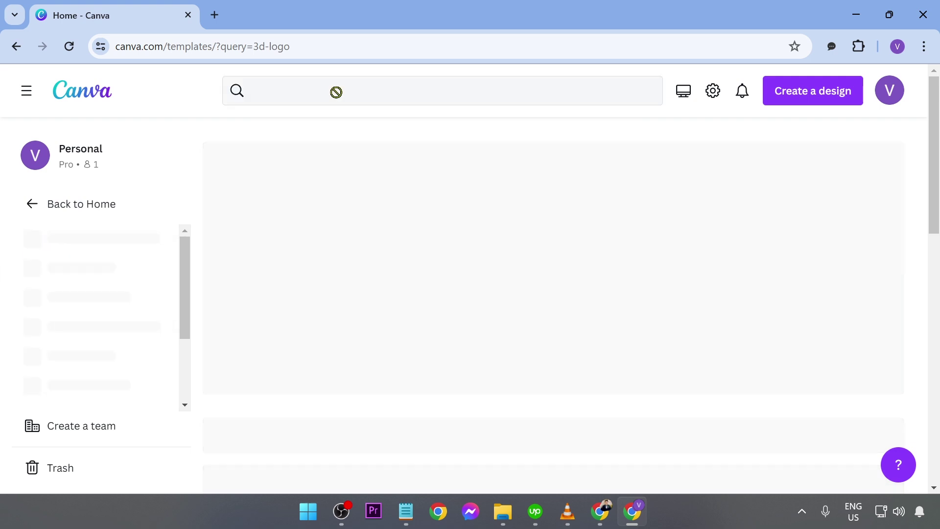
{"action": "scroll", "coordinate": [360, 176], "scroll_direction": "down", "scroll_amount": 2}
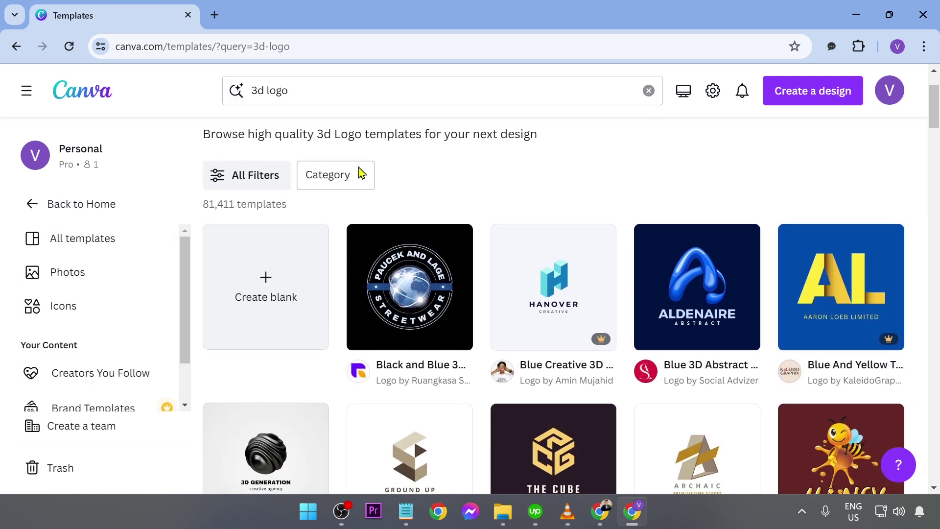
{"action": "scroll", "coordinate": [360, 176], "scroll_direction": "down", "scroll_amount": 1}
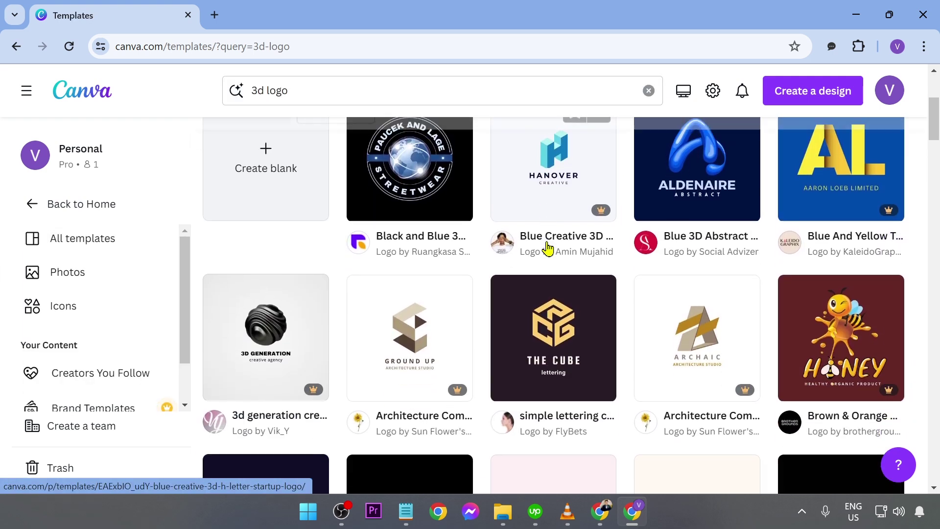
{"action": "scroll", "coordinate": [558, 243], "scroll_direction": "down", "scroll_amount": 2}
{"action": "scroll", "coordinate": [558, 243], "scroll_direction": "down", "scroll_amount": 1}
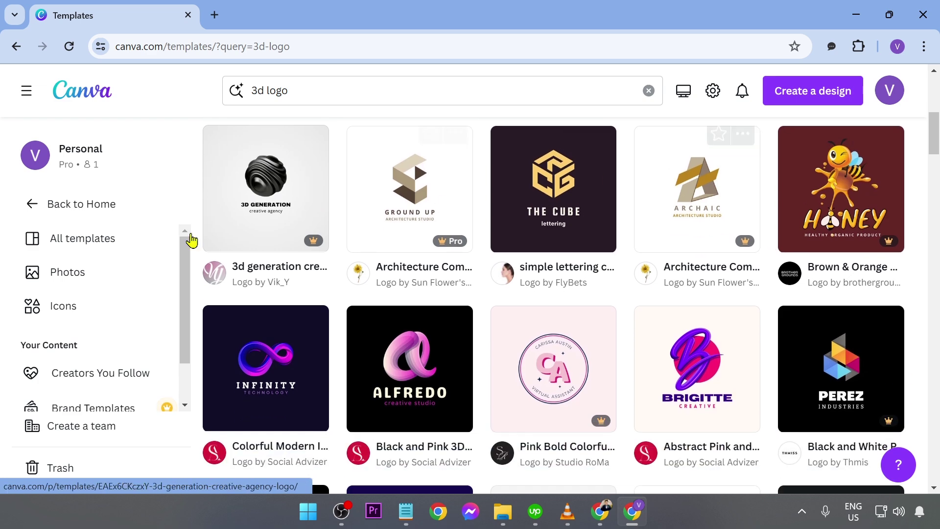
{"action": "scroll", "coordinate": [558, 294], "scroll_direction": "down", "scroll_amount": 1}
{"action": "scroll", "coordinate": [766, 286], "scroll_direction": "down", "scroll_amount": 1}
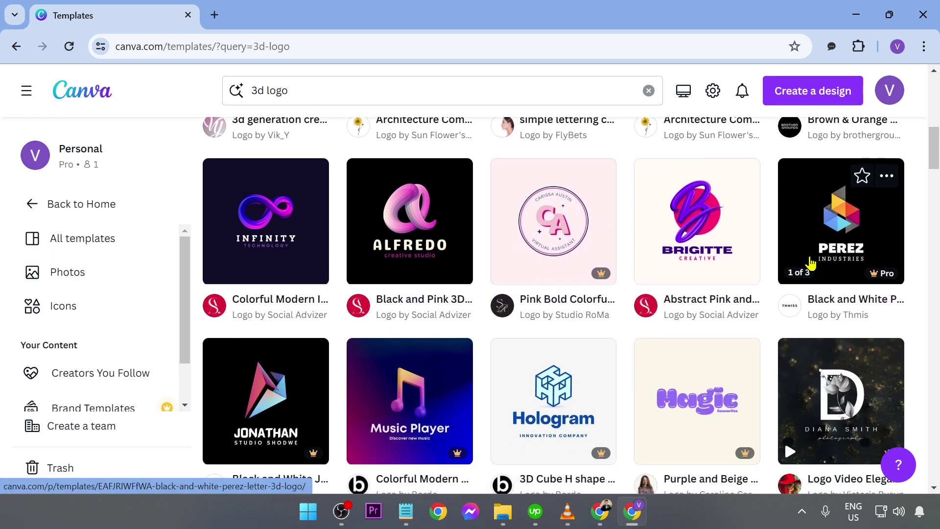
{"action": "scroll", "coordinate": [765, 287], "scroll_direction": "down", "scroll_amount": 1}
{"action": "scroll", "coordinate": [514, 286], "scroll_direction": "down", "scroll_amount": 2}
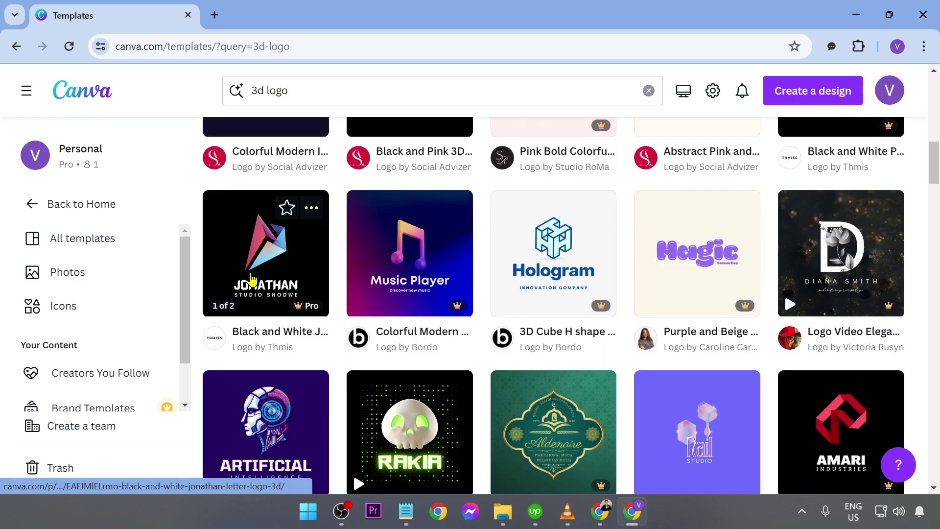
{"action": "scroll", "coordinate": [251, 277], "scroll_direction": "down", "scroll_amount": 1}
{"action": "scroll", "coordinate": [252, 277], "scroll_direction": "down", "scroll_amount": 1}
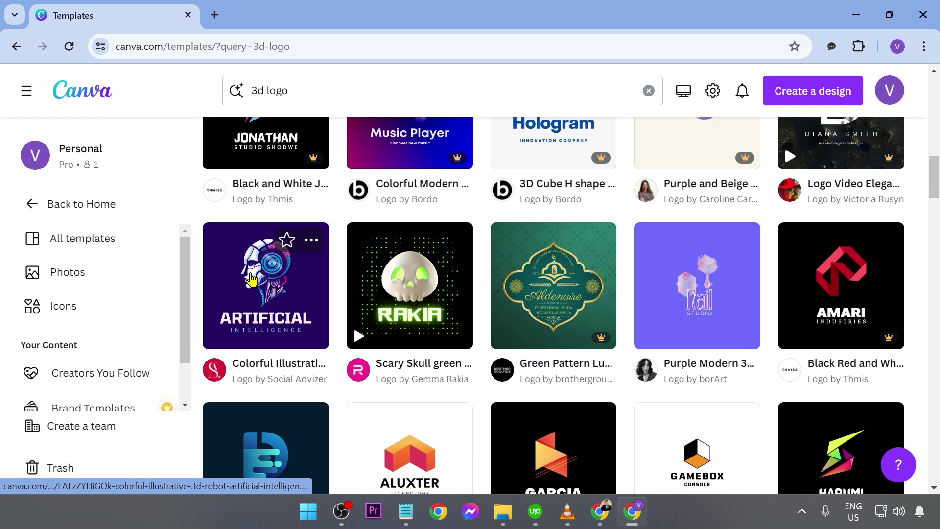
{"action": "scroll", "coordinate": [251, 278], "scroll_direction": "down", "scroll_amount": 1}
{"action": "scroll", "coordinate": [251, 278], "scroll_direction": "up", "scroll_amount": 3}
{"action": "scroll", "coordinate": [252, 278], "scroll_direction": "up", "scroll_amount": 3}
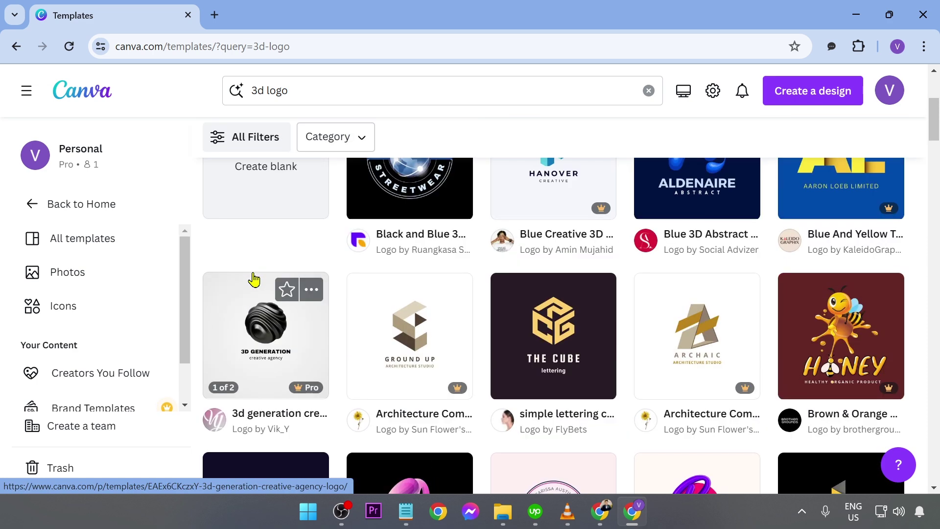
{"action": "scroll", "coordinate": [252, 278], "scroll_direction": "up", "scroll_amount": 3}
{"action": "scroll", "coordinate": [271, 287], "scroll_direction": "down", "scroll_amount": 1}
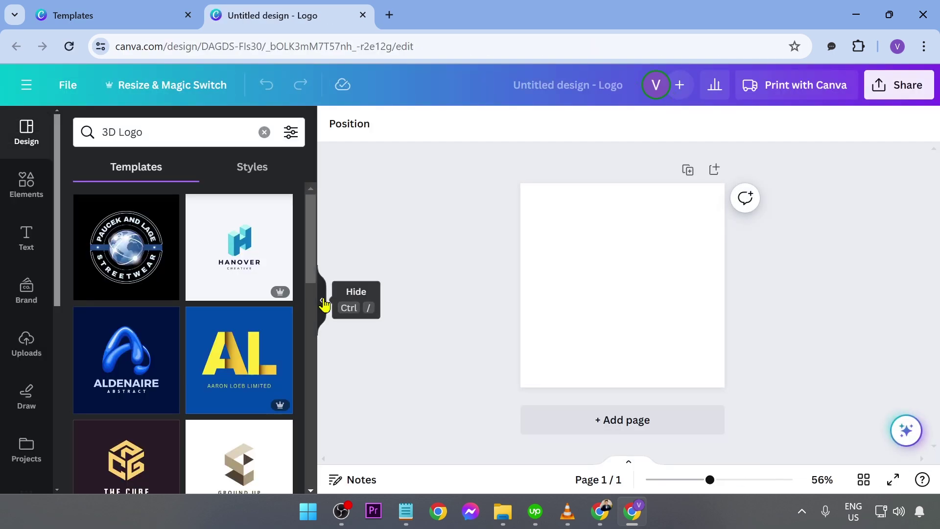
Hide the template suggestions, and open and close the Elements library.
{"action": "left_click", "coordinate": [325, 303]}
{"action": "scroll", "coordinate": [614, 298], "scroll_direction": "up", "scroll_amount": 2}
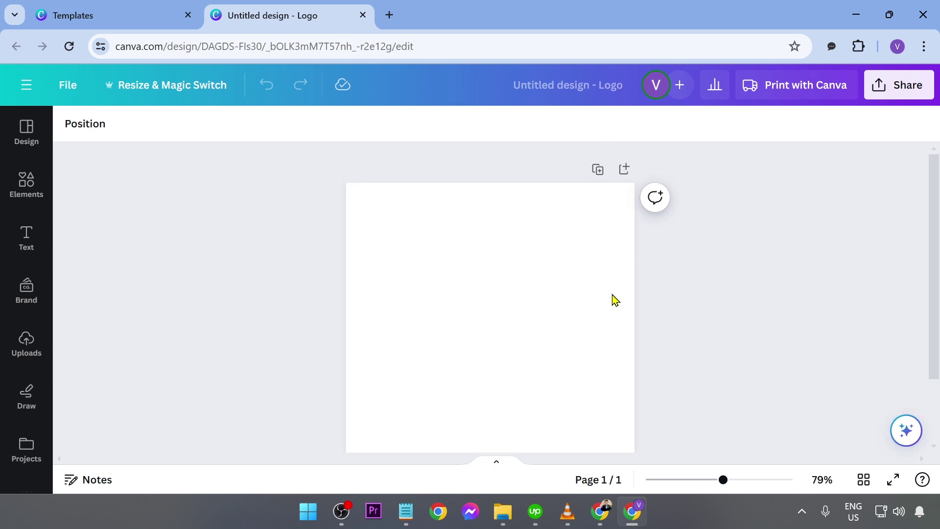
{"action": "left_click", "coordinate": [26, 185]}
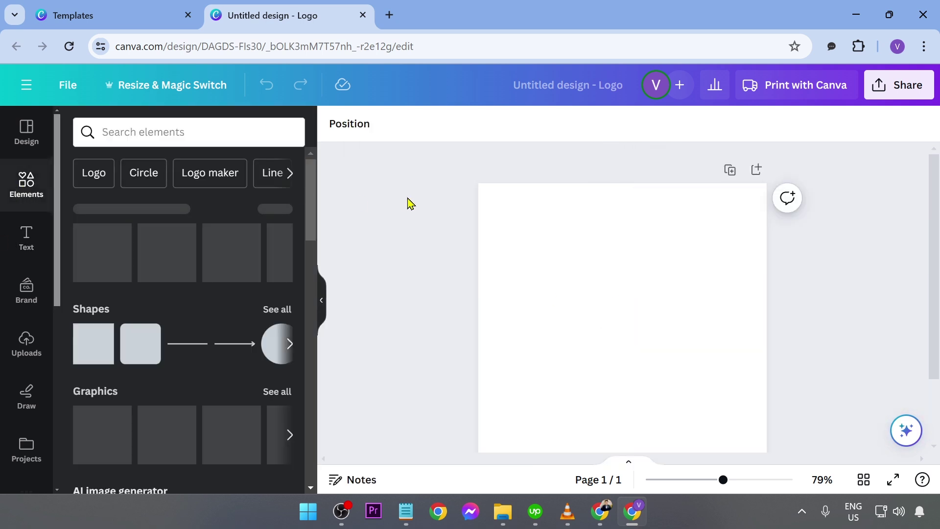
{"action": "left_click", "coordinate": [324, 305]}
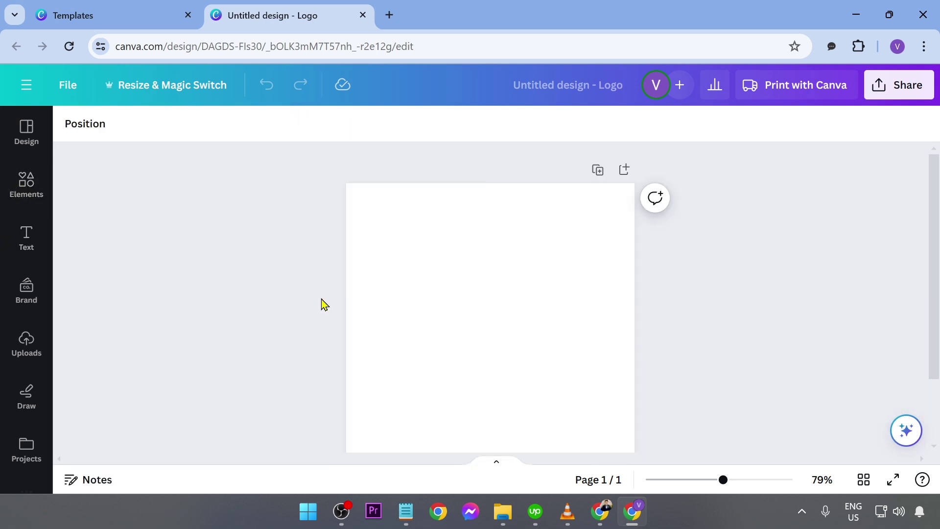
{"action": "scroll", "coordinate": [323, 305], "scroll_direction": "down", "scroll_amount": 2}
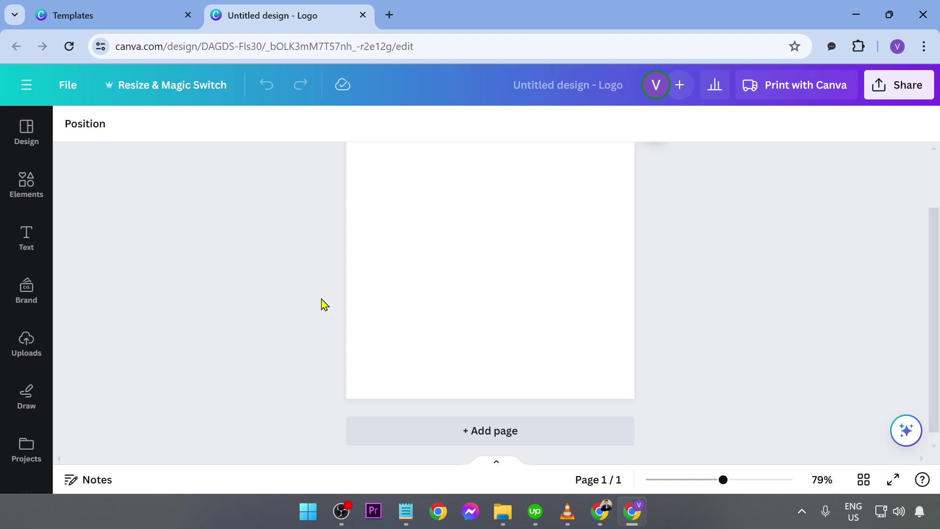
Search Elements for '3D LETTERS' and show only Graphics results.
{"action": "left_click", "coordinate": [27, 184]}
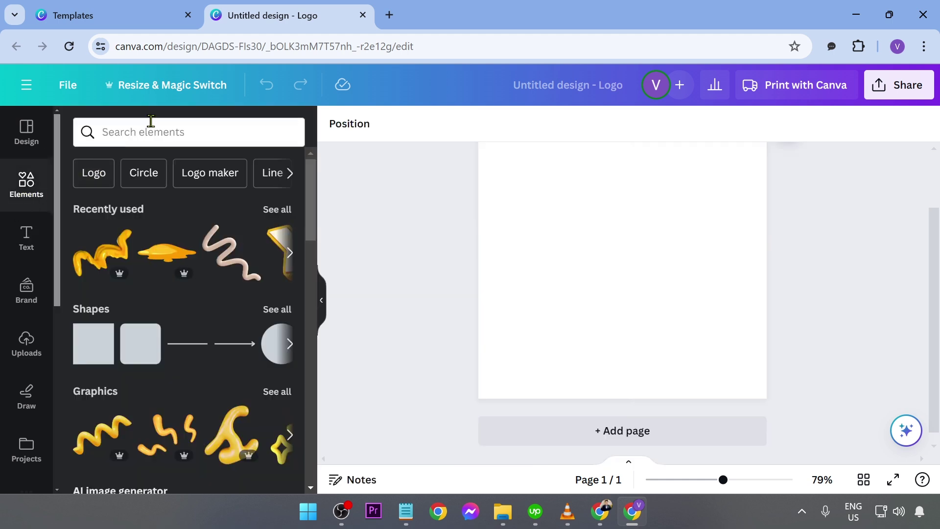
{"action": "left_click", "coordinate": [153, 131]}
{"action": "left_click", "coordinate": [272, 169]}
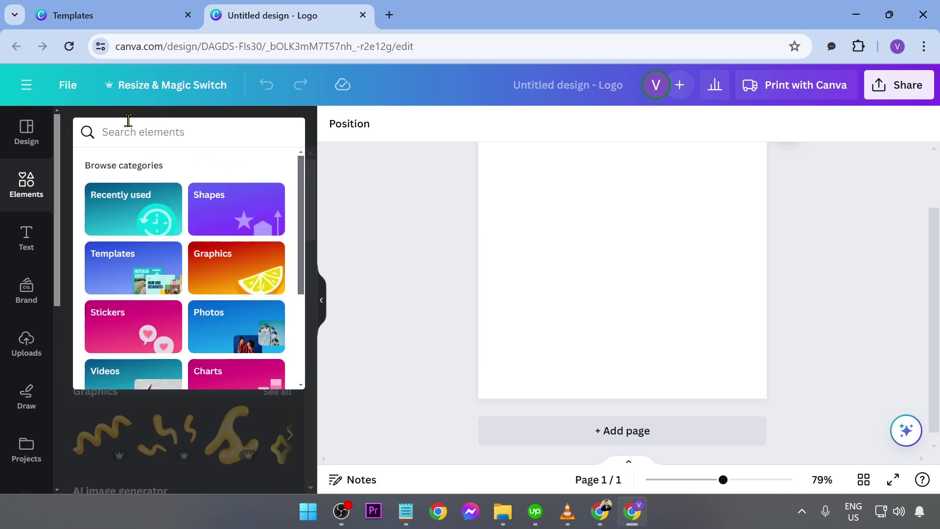
{"action": "type", "text": "3D LETT"}
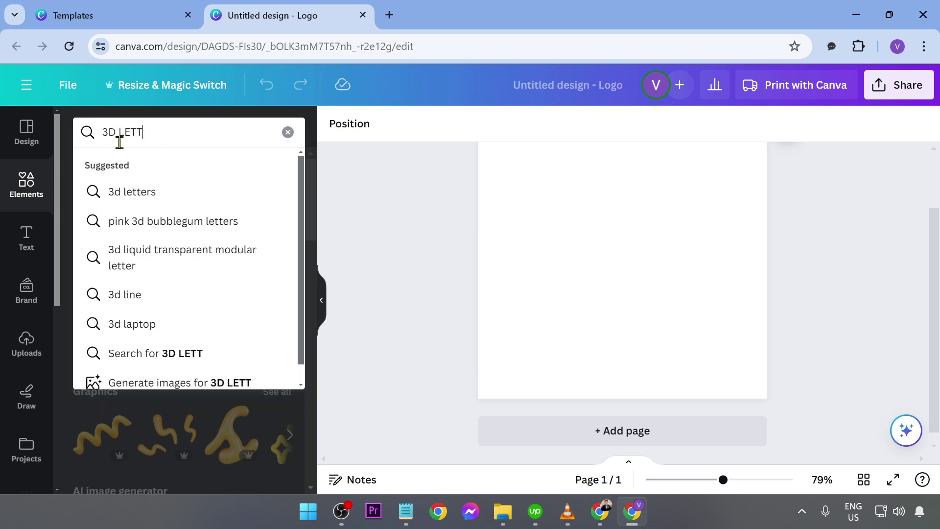
{"action": "type", "text": "ERS"}
{"action": "key", "text": "Return"}
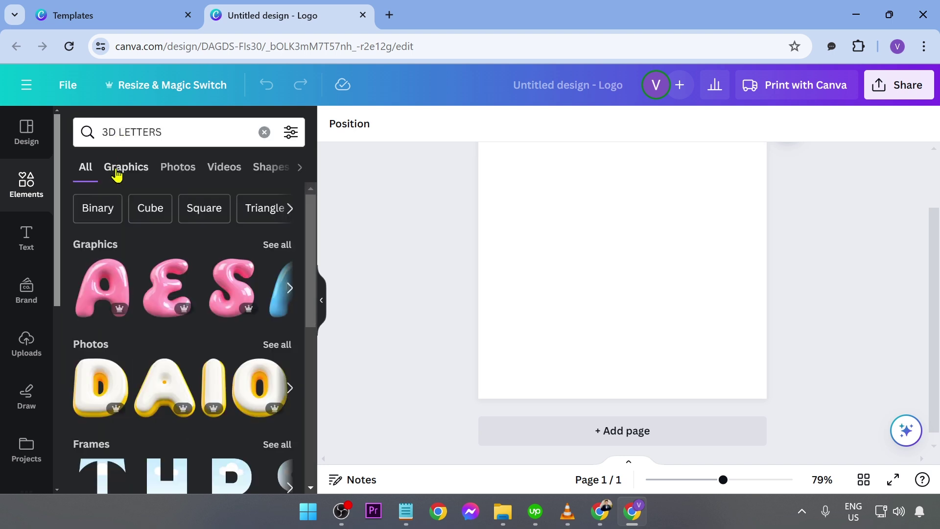
{"action": "left_click", "coordinate": [125, 167]}
{"action": "scroll", "coordinate": [126, 308], "scroll_direction": "down", "scroll_amount": 3}
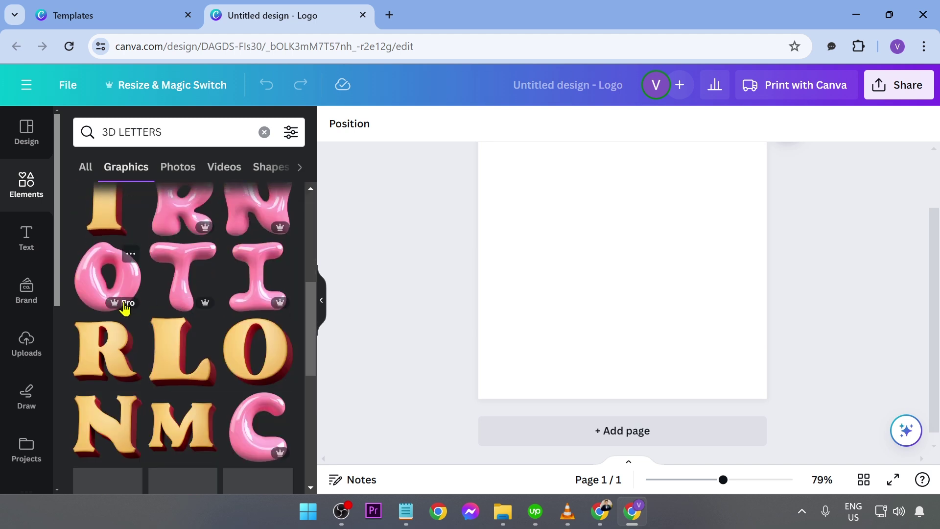
{"action": "scroll", "coordinate": [125, 308], "scroll_direction": "down", "scroll_amount": 5}
{"action": "scroll", "coordinate": [198, 305], "scroll_direction": "down", "scroll_amount": 5}
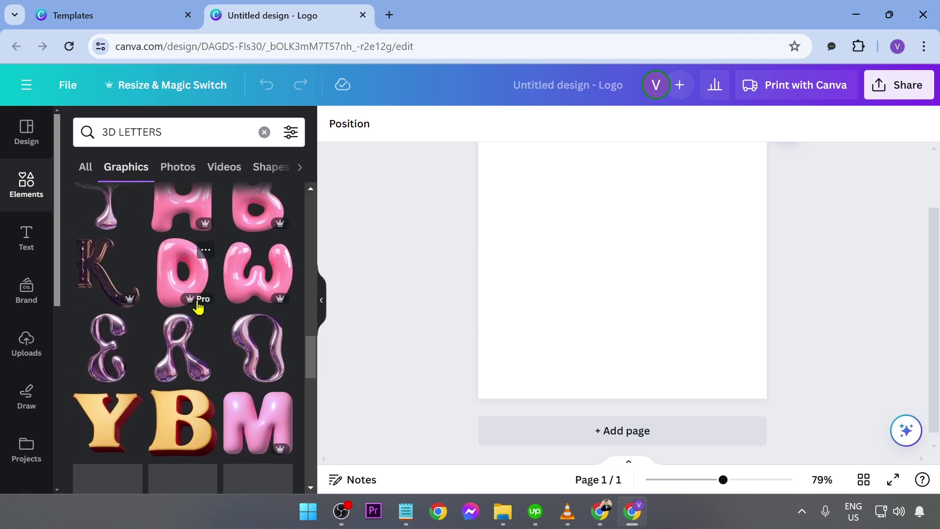
{"action": "scroll", "coordinate": [198, 305], "scroll_direction": "down", "scroll_amount": 5}
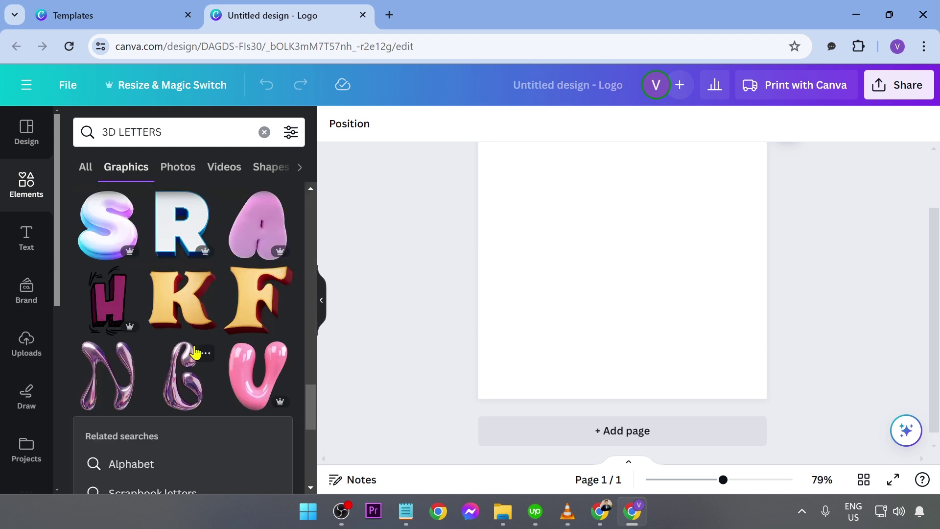
{"action": "scroll", "coordinate": [195, 352], "scroll_direction": "up", "scroll_amount": 5}
{"action": "scroll", "coordinate": [195, 353], "scroll_direction": "up", "scroll_amount": 5}
{"action": "scroll", "coordinate": [194, 353], "scroll_direction": "up", "scroll_amount": 5}
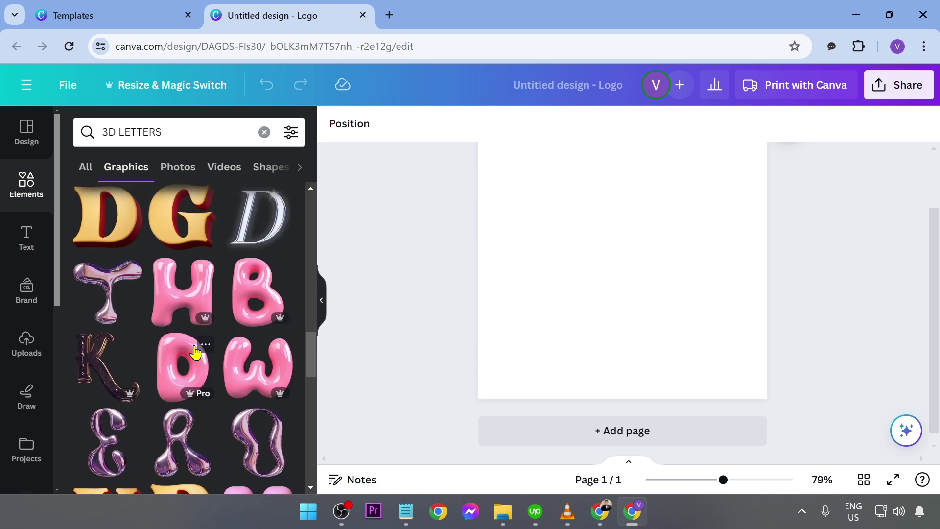
{"action": "scroll", "coordinate": [195, 352], "scroll_direction": "up", "scroll_amount": 3}
{"action": "scroll", "coordinate": [194, 352], "scroll_direction": "up", "scroll_amount": 3}
{"action": "scroll", "coordinate": [182, 368], "scroll_direction": "up", "scroll_amount": 5}
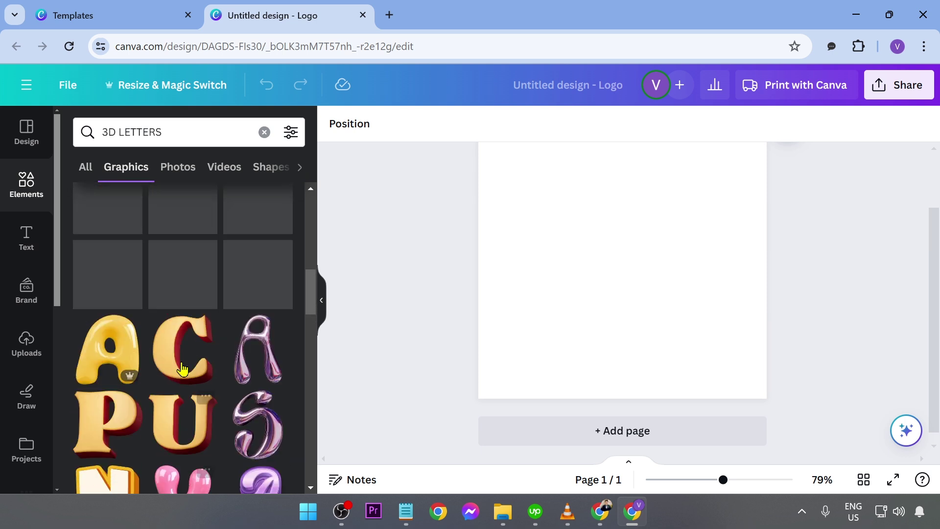
{"action": "scroll", "coordinate": [181, 367], "scroll_direction": "up", "scroll_amount": 3}
{"action": "scroll", "coordinate": [182, 368], "scroll_direction": "down", "scroll_amount": 2}
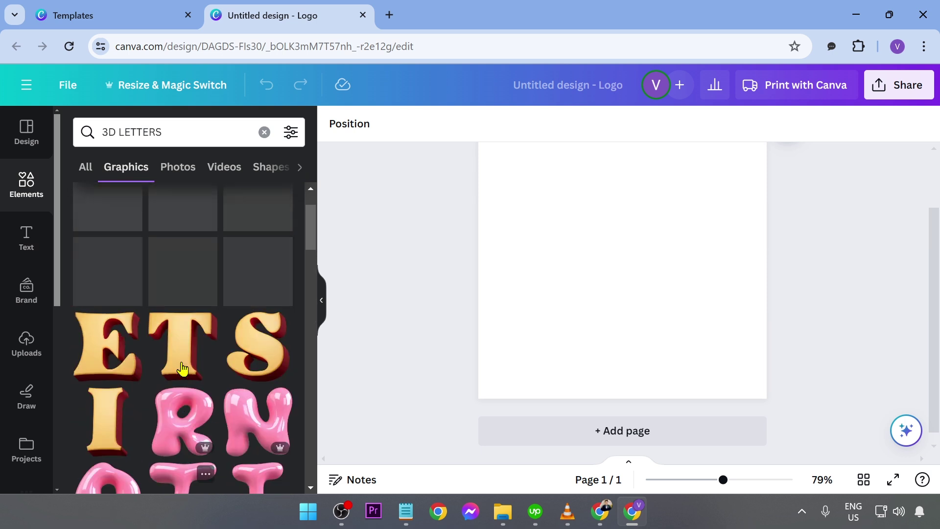
{"action": "scroll", "coordinate": [182, 367], "scroll_direction": "up", "scroll_amount": 3}
{"action": "scroll", "coordinate": [182, 368], "scroll_direction": "up", "scroll_amount": 3}
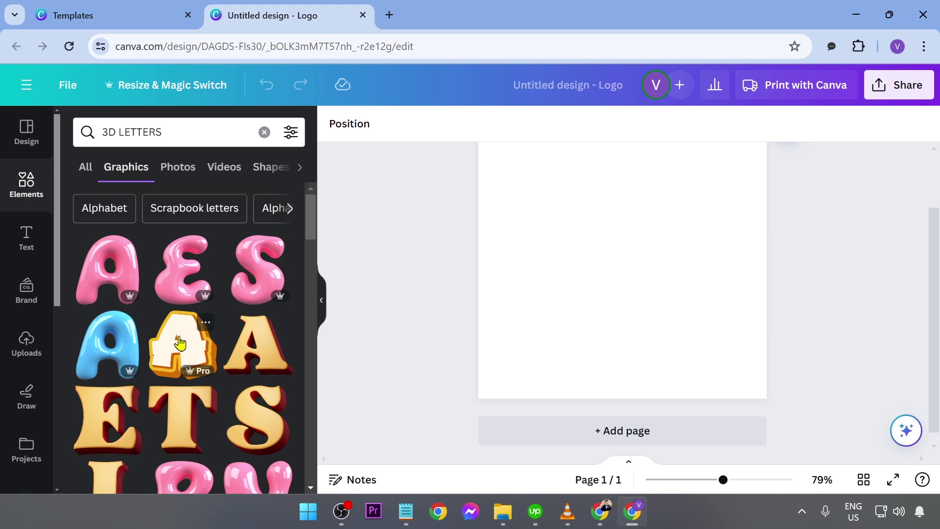
{"action": "scroll", "coordinate": [180, 341], "scroll_direction": "down", "scroll_amount": 5}
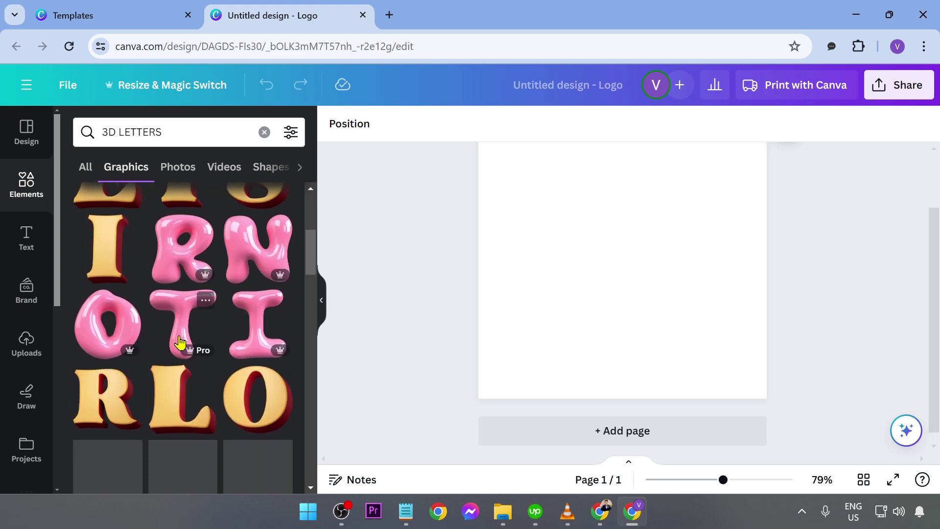
{"action": "scroll", "coordinate": [179, 341], "scroll_direction": "down", "scroll_amount": 3}
{"action": "scroll", "coordinate": [230, 296], "scroll_direction": "down", "scroll_amount": 4}
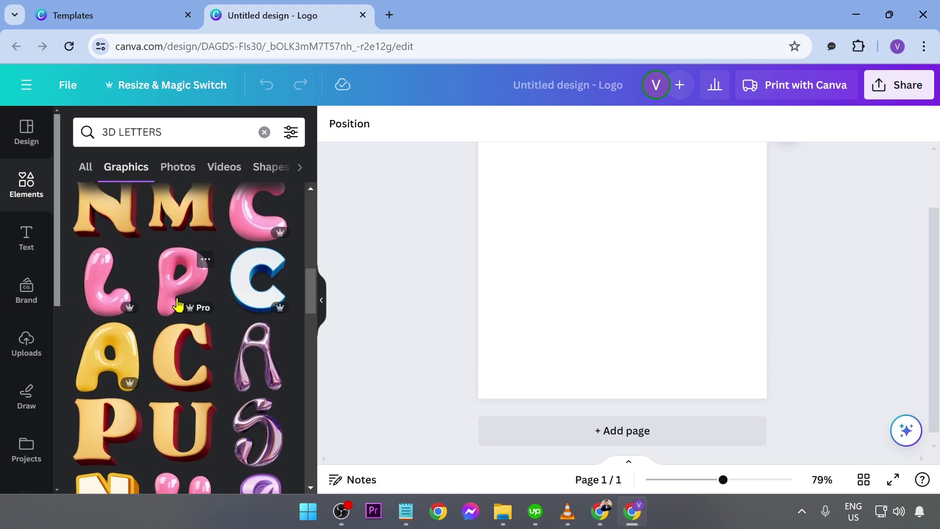
{"action": "scroll", "coordinate": [180, 294], "scroll_direction": "down", "scroll_amount": 4}
{"action": "scroll", "coordinate": [179, 294], "scroll_direction": "down", "scroll_amount": 2}
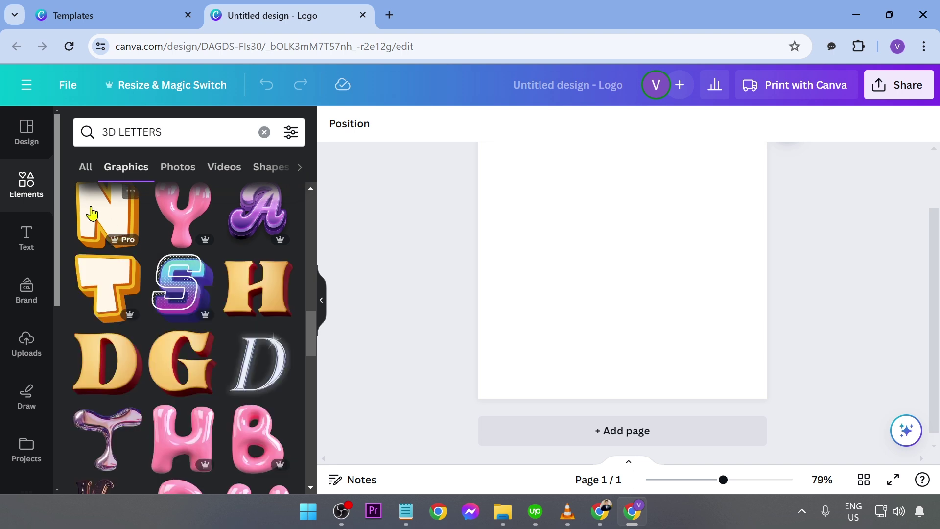
Add the cream-and-orange 3D N and a matching smaller H to its left.
{"action": "left_click", "coordinate": [92, 213]}
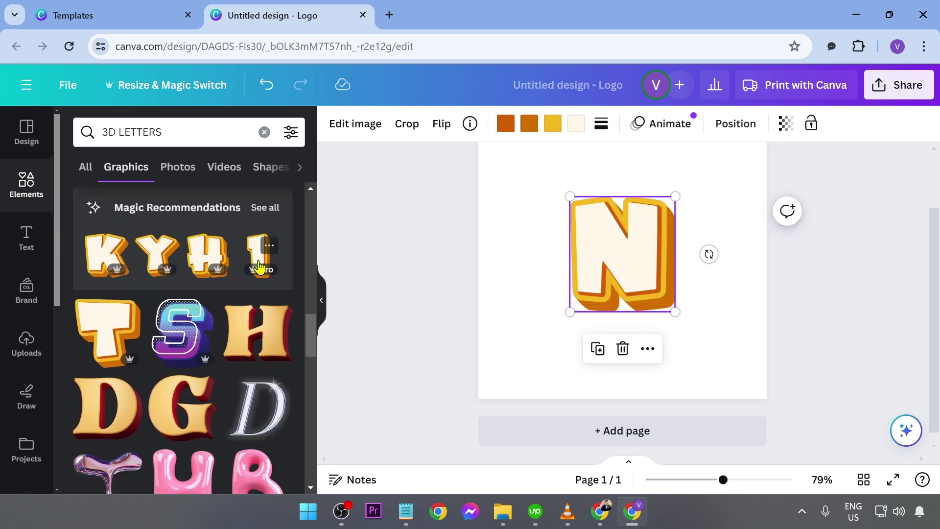
{"action": "left_click", "coordinate": [265, 207]}
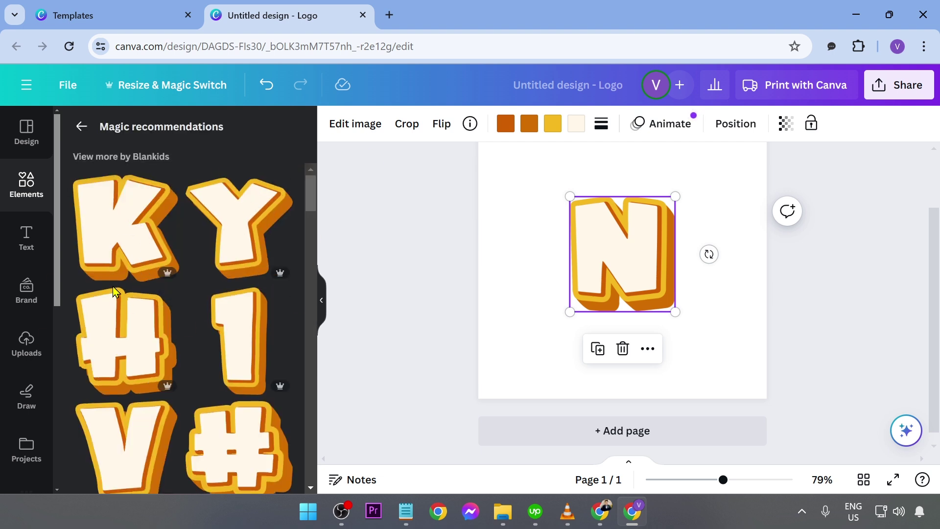
{"action": "left_click", "coordinate": [122, 321]}
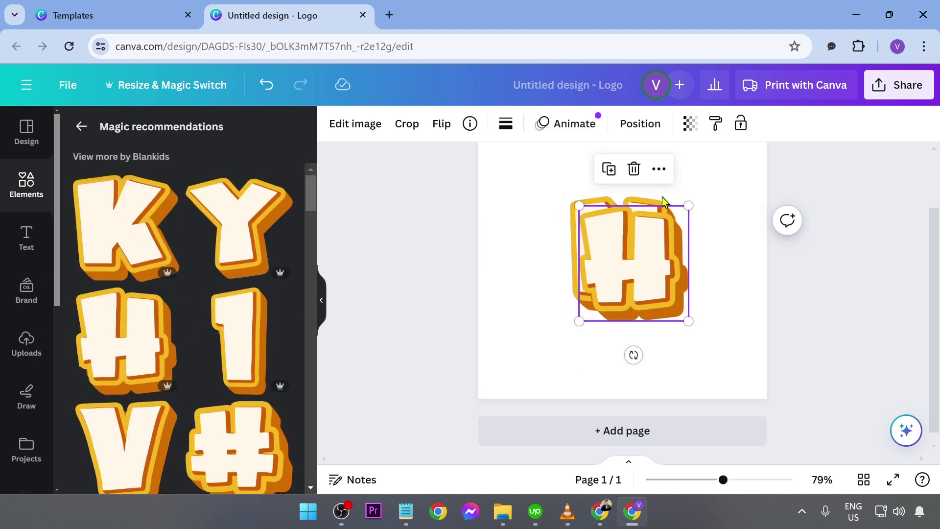
{"action": "left_click_drag", "start_coordinate": [608, 245], "coordinate": [557, 250]}
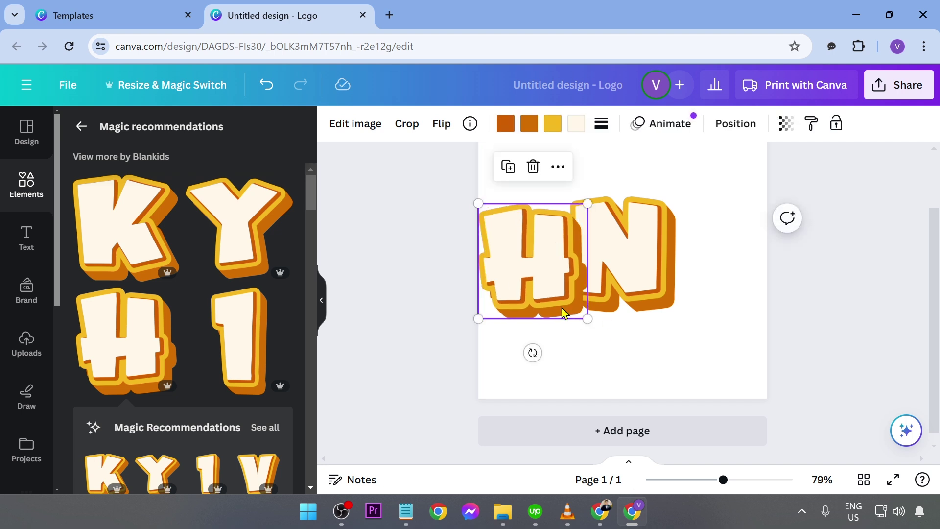
{"action": "left_click_drag", "start_coordinate": [587, 317], "coordinate": [511, 221]}
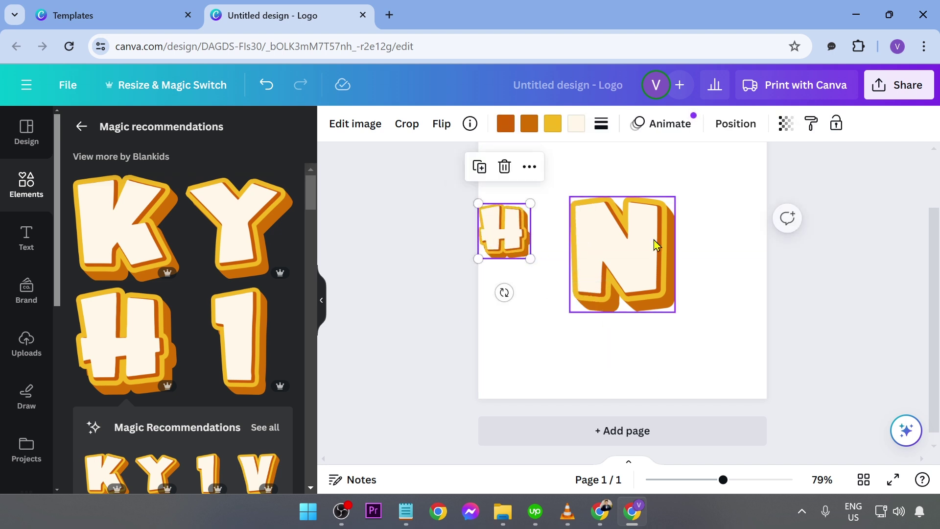
{"action": "left_click_drag", "start_coordinate": [598, 216], "coordinate": [645, 281]}
{"action": "scroll", "coordinate": [170, 327], "scroll_direction": "down", "scroll_amount": 3}
{"action": "scroll", "coordinate": [170, 326], "scroll_direction": "down", "scroll_amount": 3}
{"action": "scroll", "coordinate": [171, 326], "scroll_direction": "down", "scroll_amount": 3}
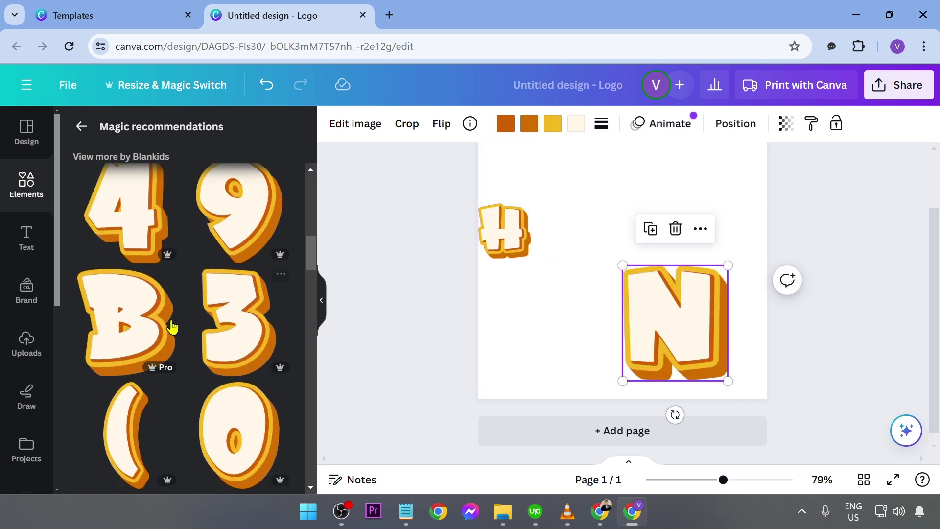
{"action": "scroll", "coordinate": [171, 326], "scroll_direction": "down", "scroll_amount": 3}
{"action": "scroll", "coordinate": [170, 327], "scroll_direction": "down", "scroll_amount": 3}
{"action": "scroll", "coordinate": [171, 326], "scroll_direction": "down", "scroll_amount": 3}
Add the matching O after the H, sizing the O and N to match.
{"action": "left_click", "coordinate": [125, 261]}
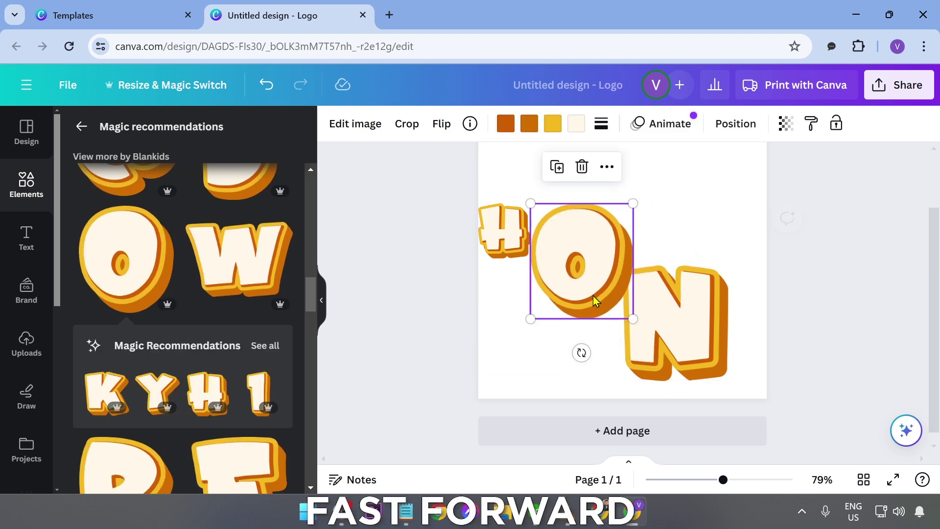
{"action": "left_click_drag", "start_coordinate": [588, 272], "coordinate": [554, 231]}
{"action": "left_click_drag", "start_coordinate": [632, 309], "coordinate": [582, 255]}
{"action": "left_click_drag", "start_coordinate": [661, 323], "coordinate": [610, 231]}
{"action": "left_click_drag", "start_coordinate": [727, 381], "coordinate": [631, 257]}
{"action": "scroll", "coordinate": [170, 326], "scroll_direction": "up", "scroll_amount": 5}
Add the E and Y to finish HONEY, then select and centre the word.
{"action": "left_click", "coordinate": [238, 462]}
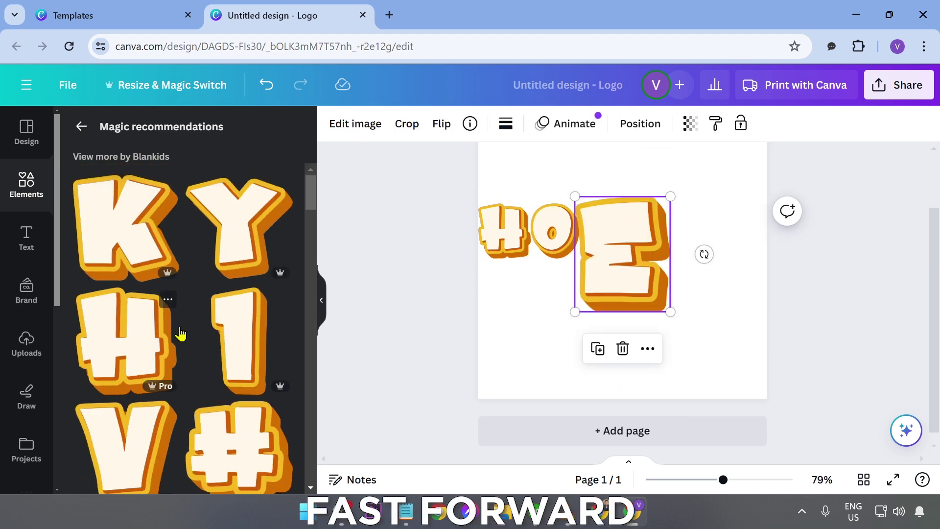
{"action": "left_click", "coordinate": [239, 227]}
{"action": "left_click_drag", "start_coordinate": [717, 316], "coordinate": [672, 257]}
{"action": "left_click_drag", "start_coordinate": [660, 360], "coordinate": [719, 243]}
{"action": "left_click_drag", "start_coordinate": [772, 308], "coordinate": [726, 257]}
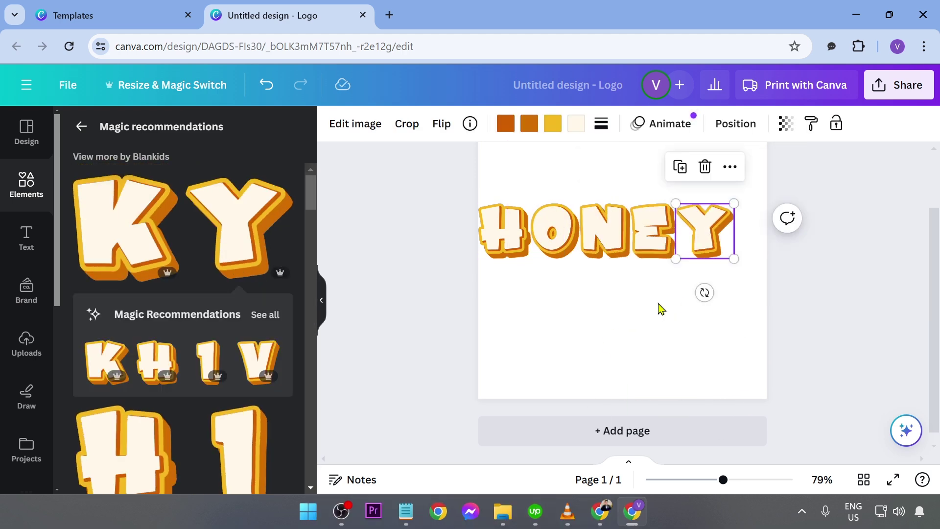
{"action": "left_click", "coordinate": [708, 314]}
{"action": "left_click_drag", "start_coordinate": [708, 314], "coordinate": [469, 206]}
{"action": "left_click_drag", "start_coordinate": [521, 220], "coordinate": [533, 227]}
Search Elements for '3d' graphics, then refine the search to '3d honey'.
{"action": "left_click", "coordinate": [807, 309]}
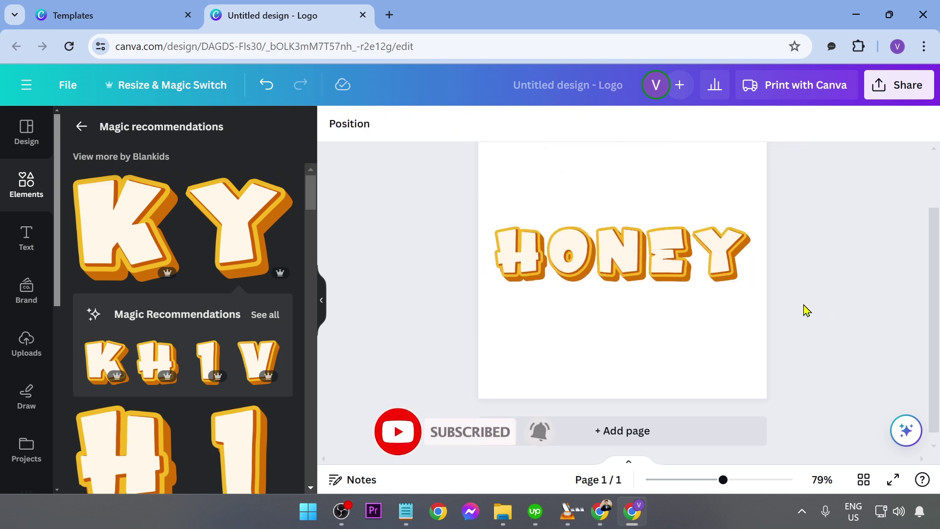
{"action": "scroll", "coordinate": [821, 324], "scroll_direction": "up", "scroll_amount": 3, "text": "ctrl"}
{"action": "scroll", "coordinate": [822, 323], "scroll_direction": "up", "scroll_amount": 3}
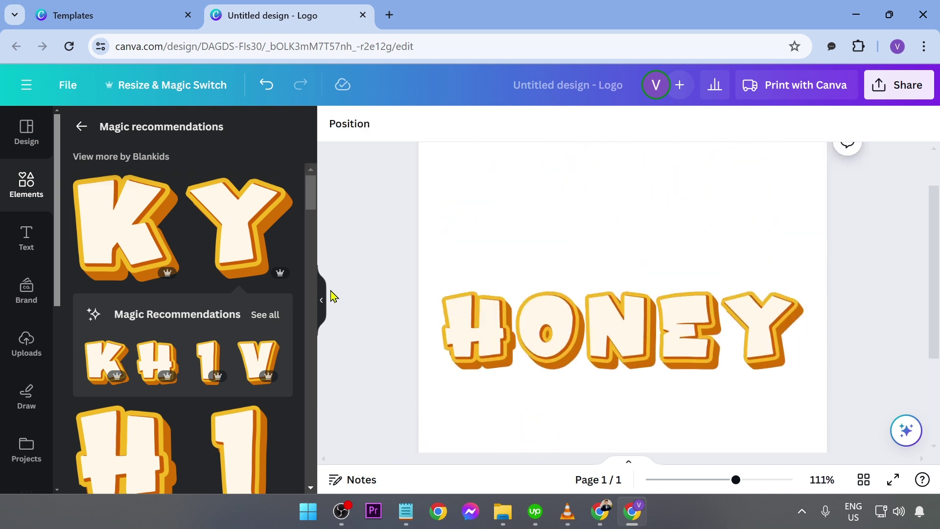
{"action": "scroll", "coordinate": [393, 288], "scroll_direction": "down", "scroll_amount": 2}
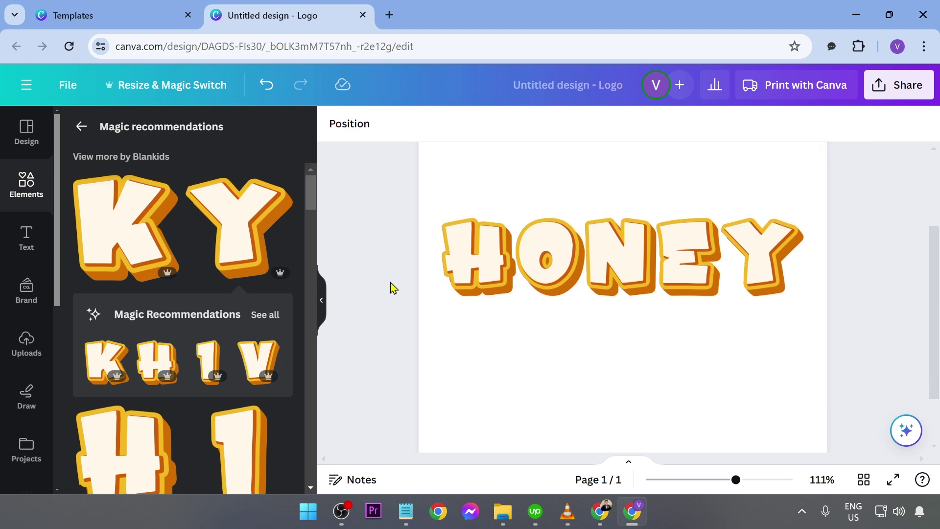
{"action": "left_click", "coordinate": [15, 194]}
{"action": "left_click", "coordinate": [131, 133]}
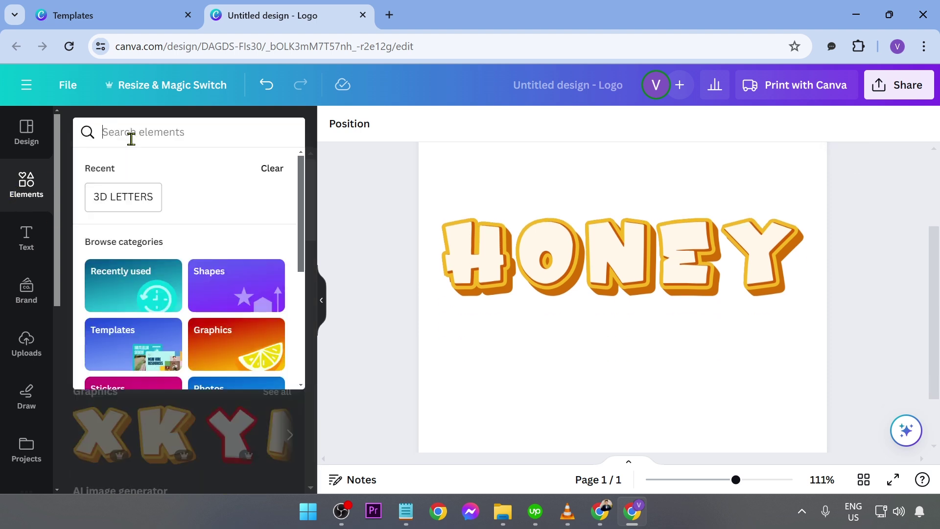
{"action": "type", "text": "3d"}
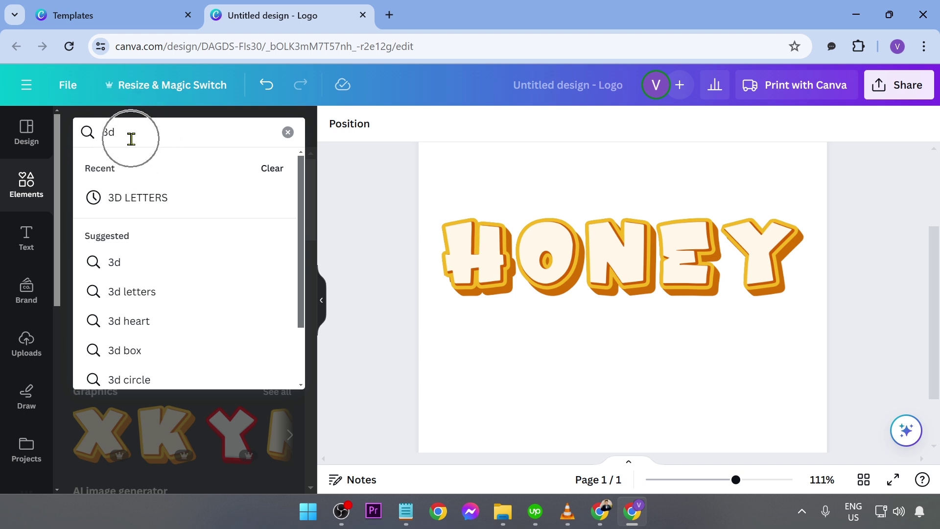
{"action": "key", "text": "Return"}
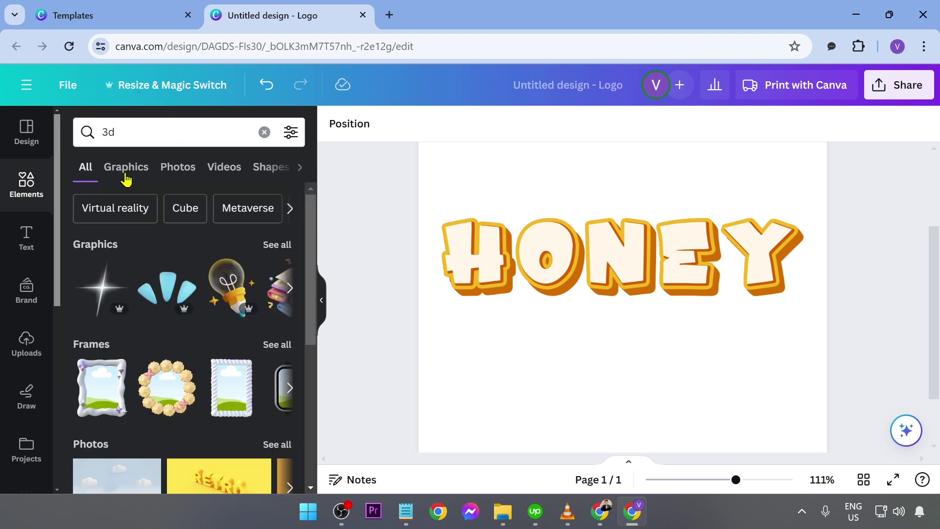
{"action": "left_click", "coordinate": [126, 166]}
{"action": "scroll", "coordinate": [188, 279], "scroll_direction": "down", "scroll_amount": 5}
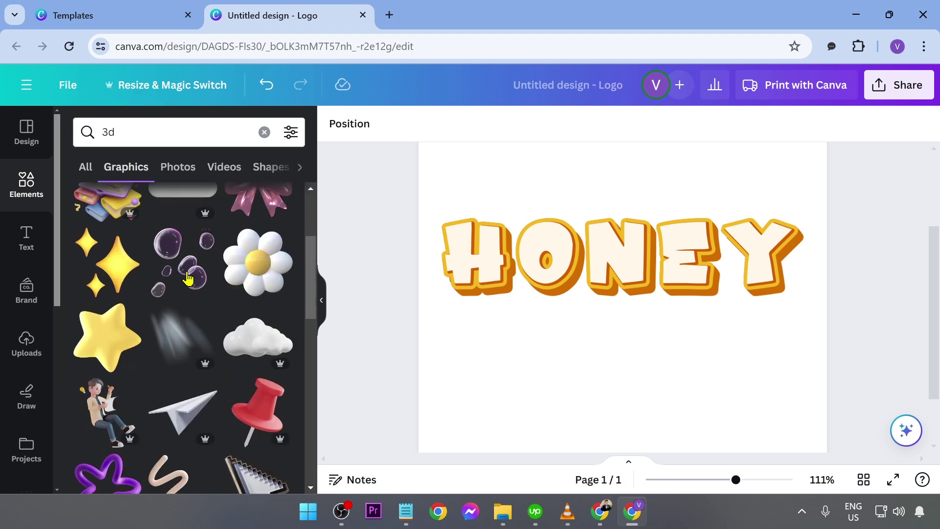
{"action": "scroll", "coordinate": [188, 280], "scroll_direction": "down", "scroll_amount": 5}
{"action": "scroll", "coordinate": [187, 279], "scroll_direction": "down", "scroll_amount": 3}
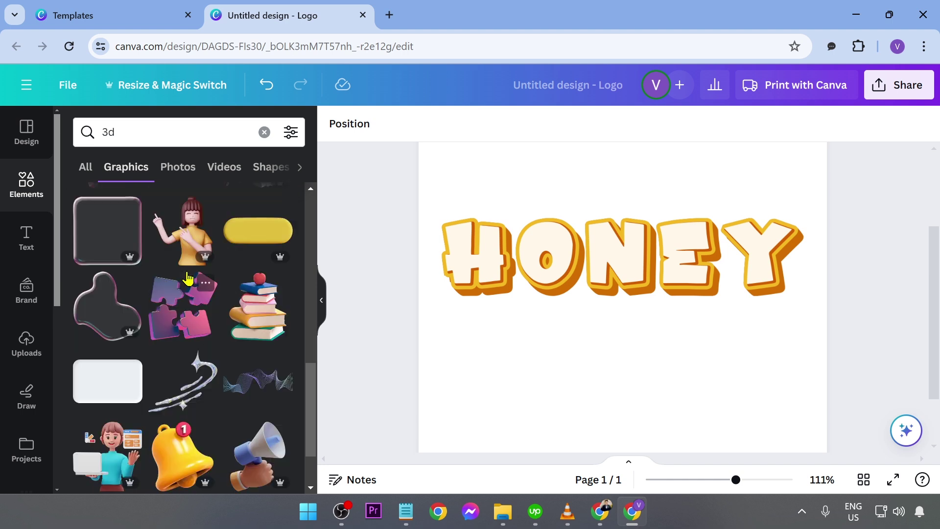
{"action": "left_click", "coordinate": [154, 132]}
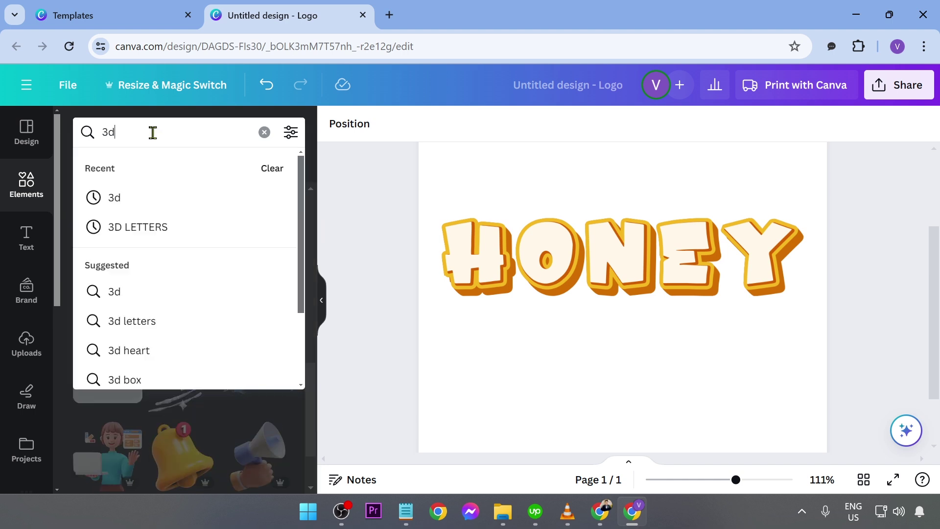
{"action": "type", "text": " honey"}
{"action": "key", "text": "Return"}
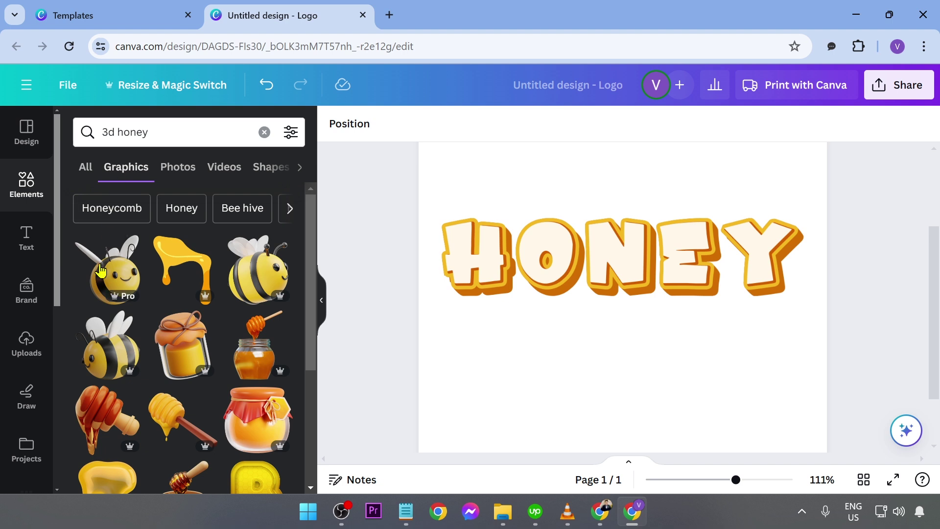
{"action": "scroll", "coordinate": [129, 316], "scroll_direction": "down", "scroll_amount": 3}
{"action": "scroll", "coordinate": [131, 292], "scroll_direction": "down", "scroll_amount": 3}
{"action": "scroll", "coordinate": [130, 291], "scroll_direction": "down", "scroll_amount": 2}
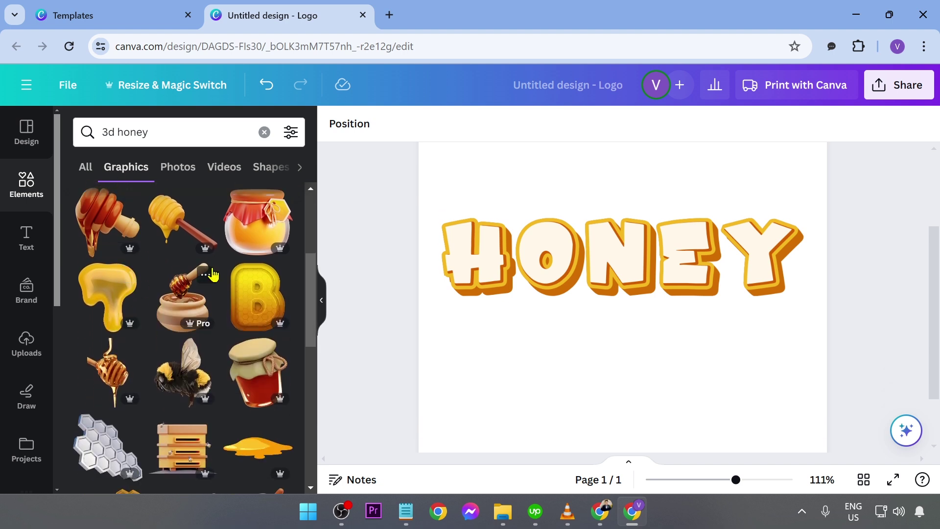
{"action": "scroll", "coordinate": [184, 294], "scroll_direction": "down", "scroll_amount": 4}
Add the golden honey puddle graphic, enlarged and centred beneath the HONEY word.
{"action": "left_click", "coordinate": [253, 304]}
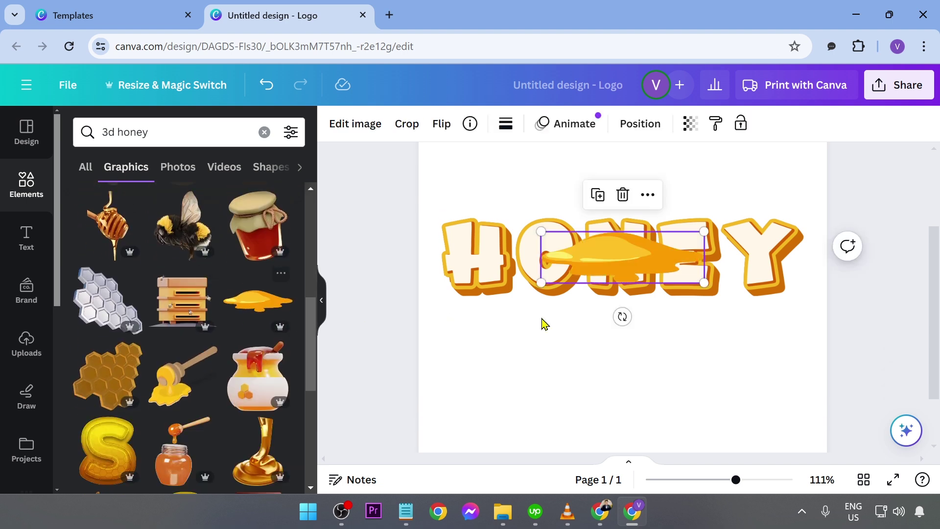
{"action": "left_click_drag", "start_coordinate": [621, 254], "coordinate": [564, 285]}
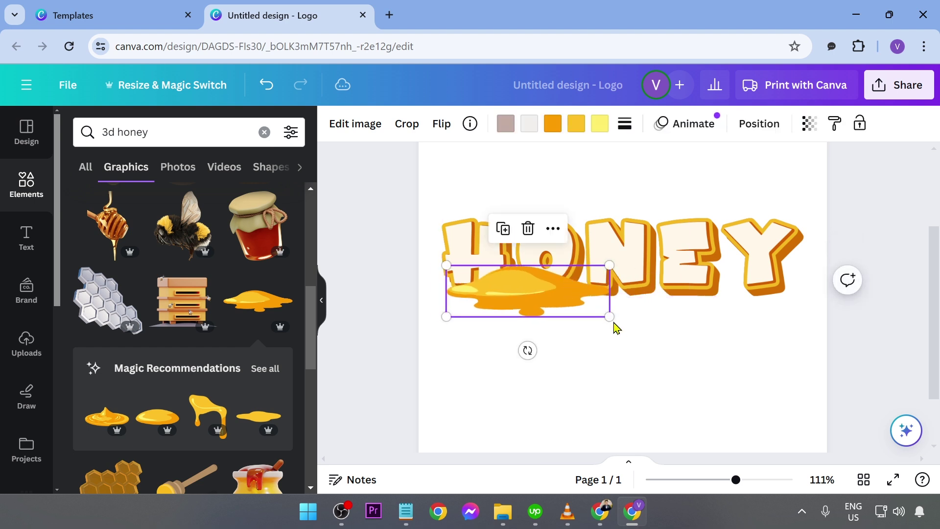
{"action": "left_click_drag", "start_coordinate": [605, 316], "coordinate": [768, 366]}
{"action": "left_click_drag", "start_coordinate": [680, 346], "coordinate": [694, 337]}
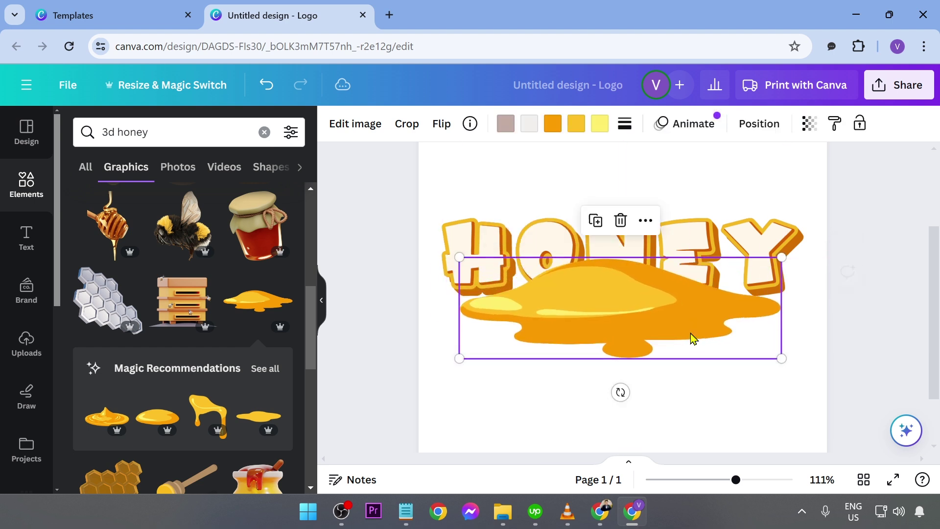
{"action": "left_click", "coordinate": [374, 334]}
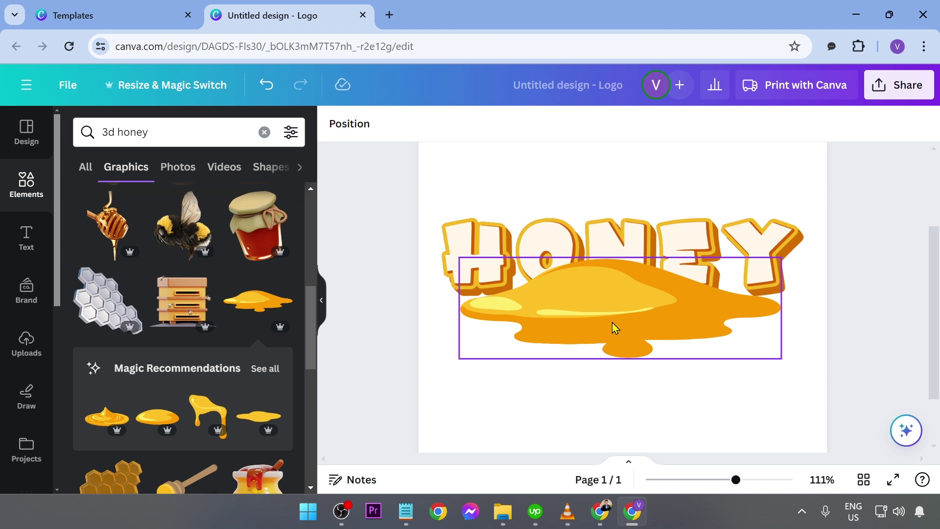
Move the honey puddle to the bottom layer and nudge it slightly upward.
{"action": "left_click", "coordinate": [350, 123]}
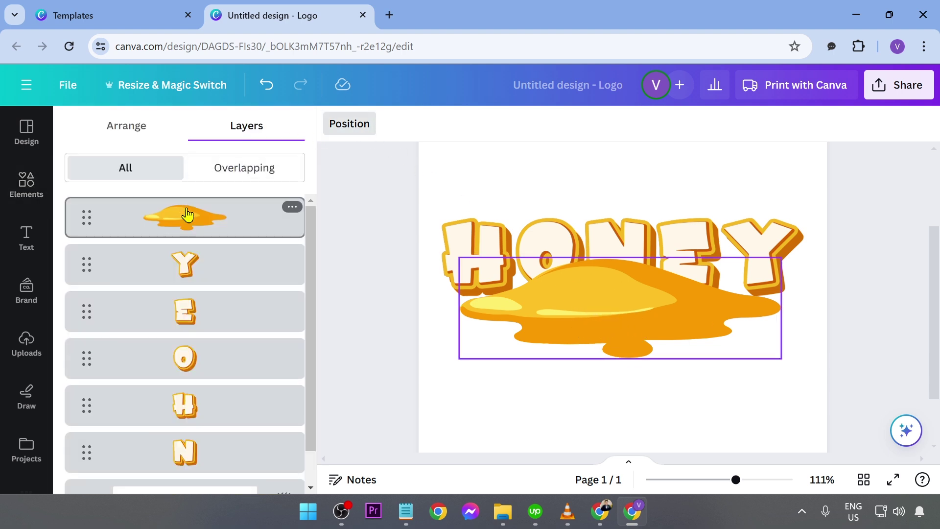
{"action": "mouse_move", "coordinate": [185, 217]}
{"action": "left_mouse_down"}
{"action": "mouse_move", "coordinate": [180, 348]}
{"action": "mouse_move", "coordinate": [195, 448]}
{"action": "left_mouse_up"}
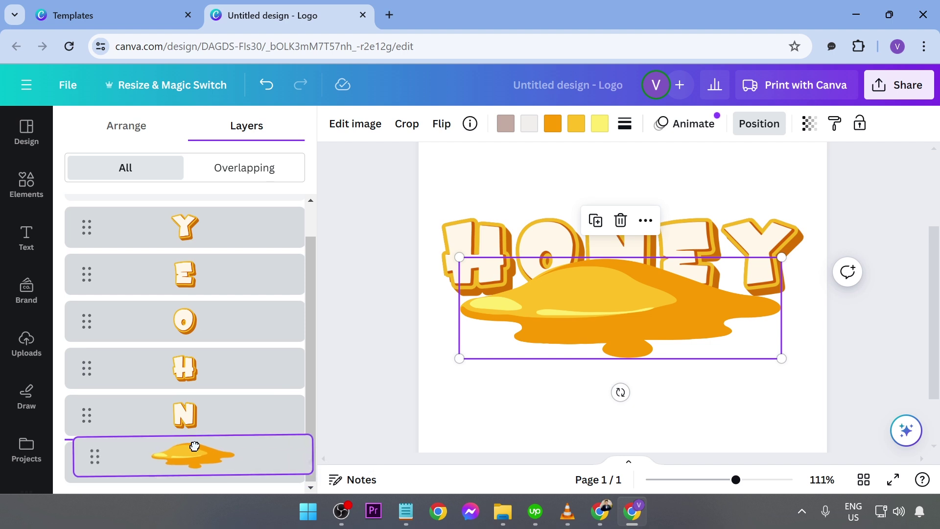
{"action": "key", "text": "Escape"}
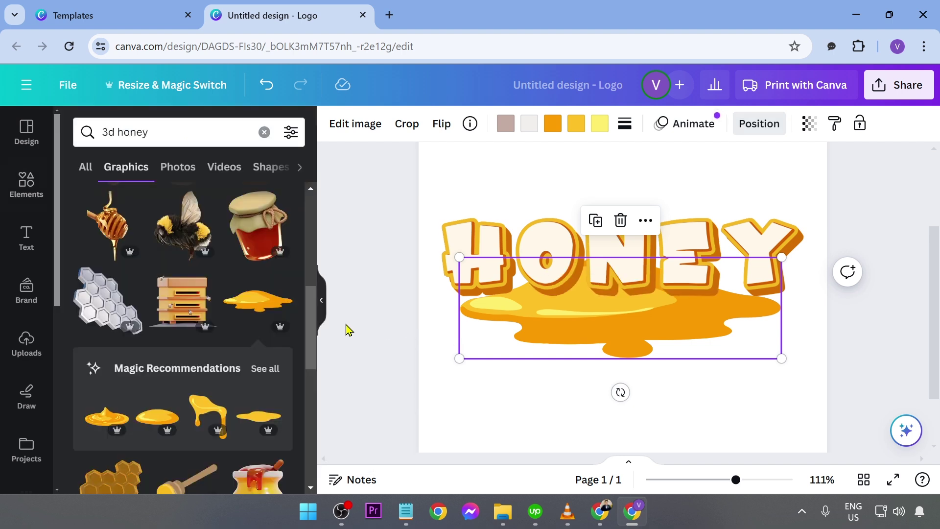
{"action": "left_click", "coordinate": [369, 321]}
{"action": "left_click", "coordinate": [602, 329]}
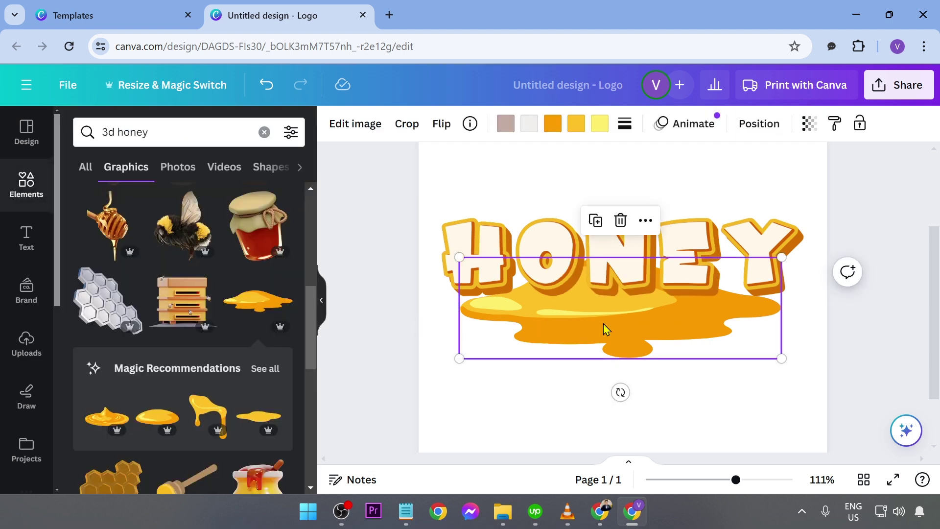
{"action": "left_click_drag", "start_coordinate": [668, 330], "coordinate": [669, 319]}
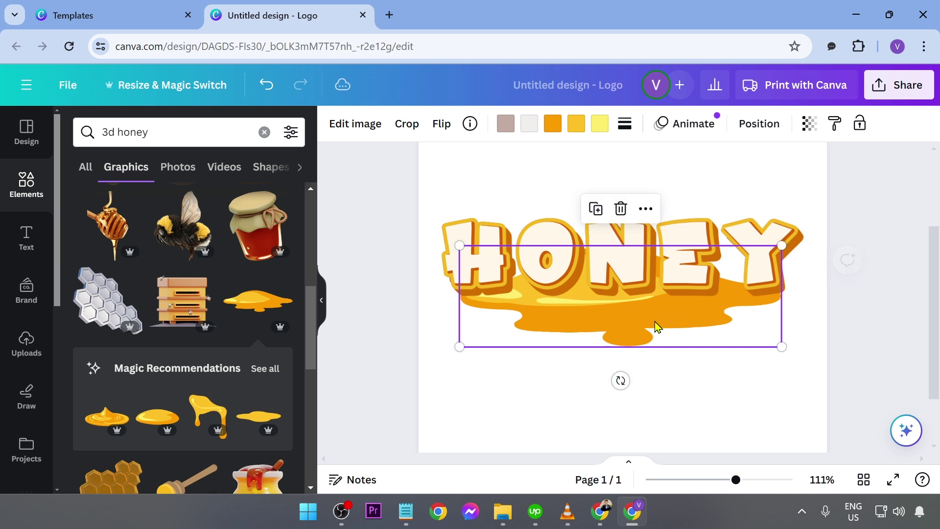
{"action": "left_click", "coordinate": [384, 336]}
{"action": "scroll", "coordinate": [383, 337], "scroll_direction": "up", "scroll_amount": 1}
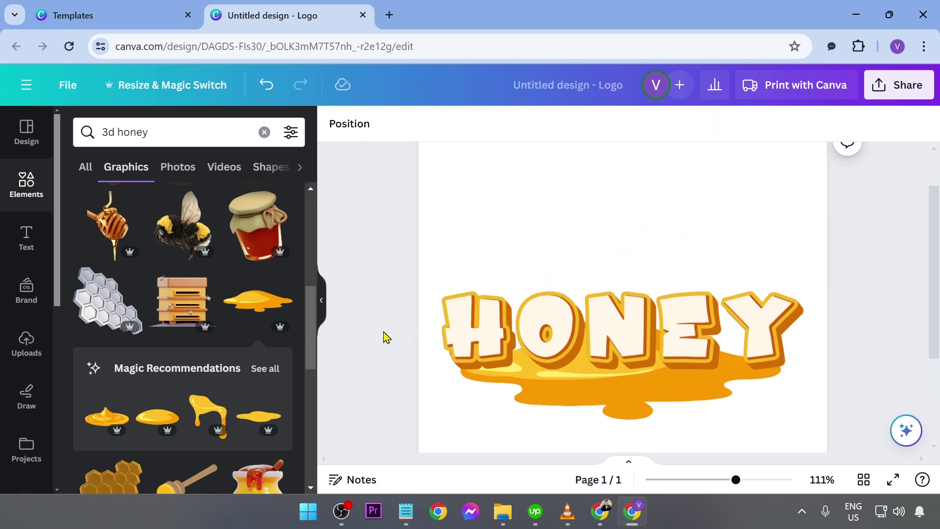
{"action": "scroll", "coordinate": [382, 337], "scroll_direction": "down", "scroll_amount": 1}
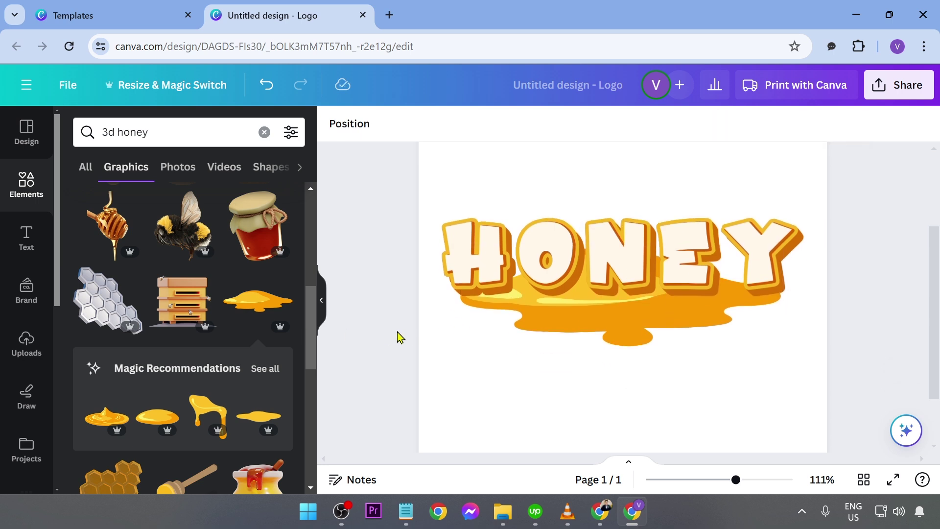
{"action": "scroll", "coordinate": [396, 337], "scroll_direction": "down", "scroll_amount": 3}
{"action": "scroll", "coordinate": [601, 316], "scroll_direction": "down", "scroll_amount": 2}
{"action": "scroll", "coordinate": [602, 316], "scroll_direction": "up", "scroll_amount": 2}
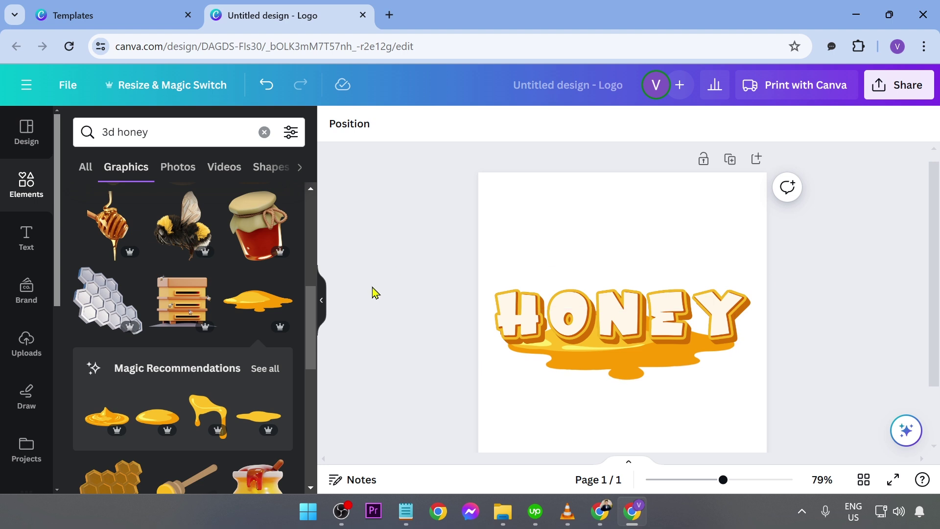
Open the logo's Download settings from the Share menu.
{"action": "left_click", "coordinate": [825, 316]}
{"action": "left_click", "coordinate": [899, 84]}
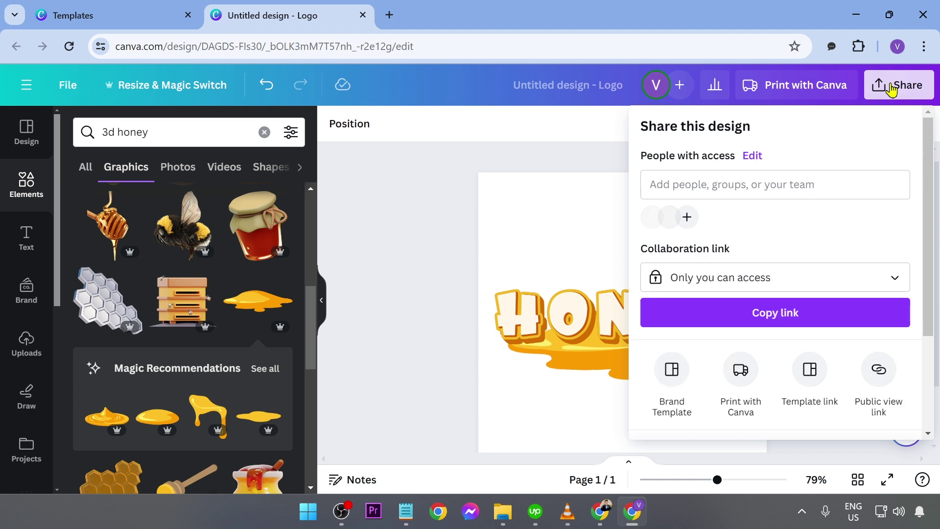
{"action": "scroll", "coordinate": [720, 330], "scroll_direction": "down", "scroll_amount": 3}
{"action": "left_click", "coordinate": [721, 323]}
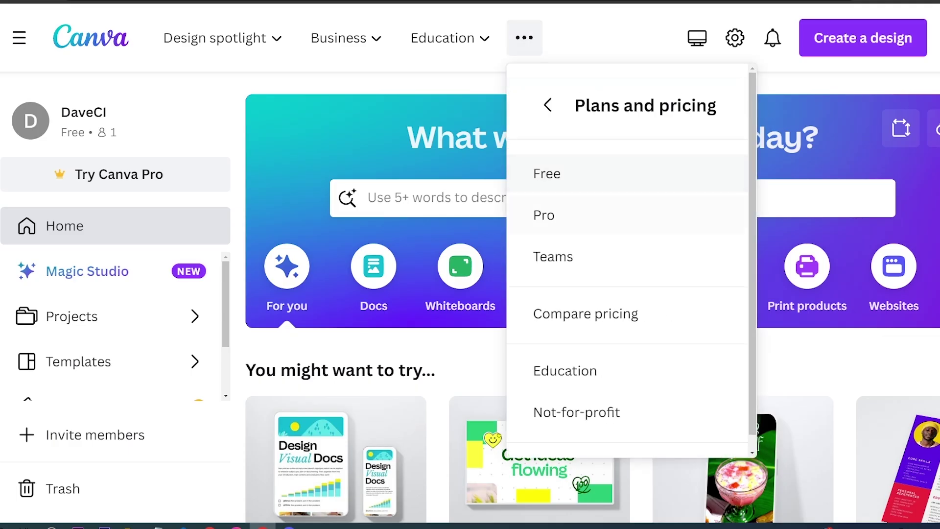
Go to the Canva Pro overview and highlight the phrase 'more powerful design'.
{"action": "left_click", "coordinate": [571, 215]}
{"action": "scroll", "coordinate": [470, 293], "scroll_direction": "down", "scroll_amount": 1}
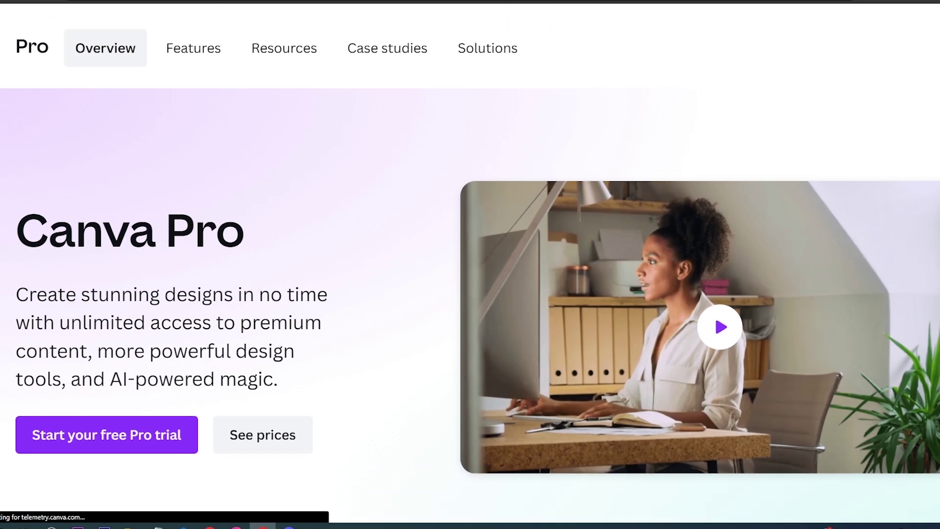
{"action": "left_click_drag", "start_coordinate": [81, 348], "coordinate": [223, 348]}
{"action": "left_click_drag", "start_coordinate": [97, 352], "coordinate": [283, 351]}
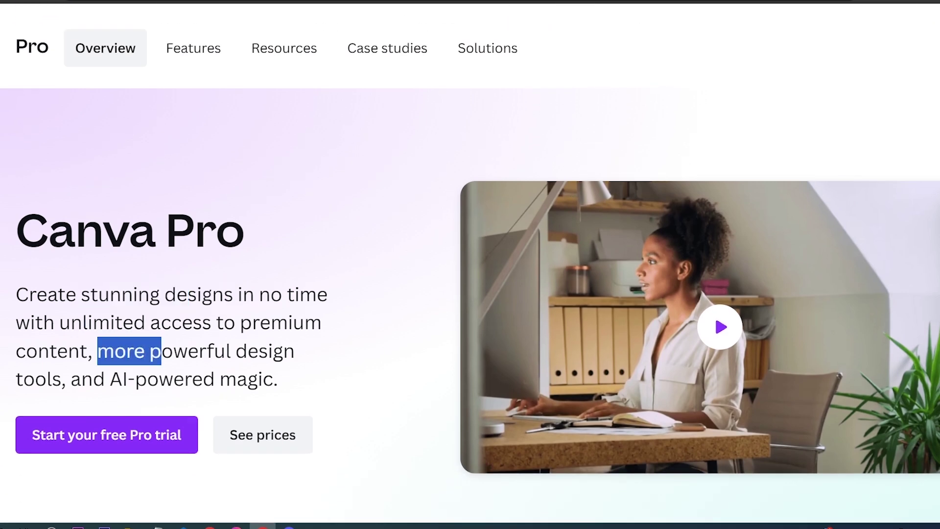
{"action": "left_click_drag", "start_coordinate": [16, 378], "coordinate": [275, 379]}
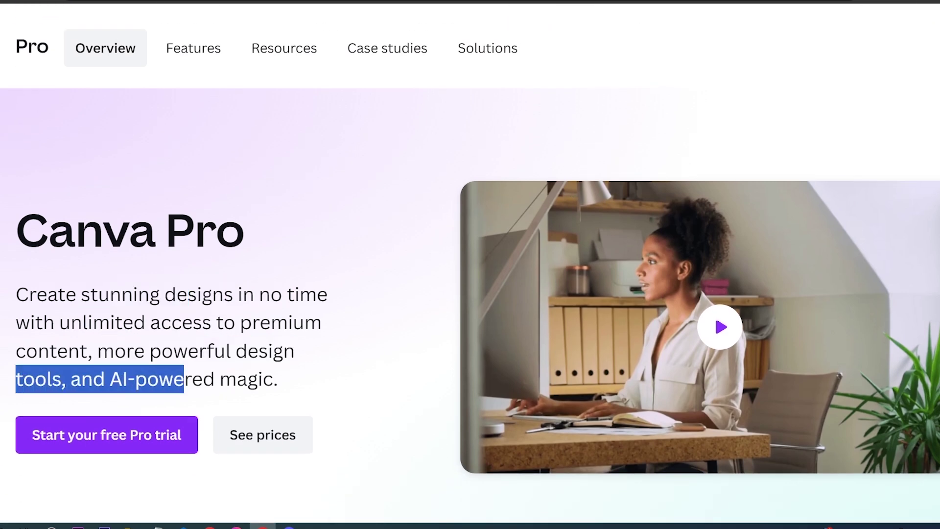
{"action": "scroll", "coordinate": [470, 294], "scroll_direction": "down", "scroll_amount": 5}
{"action": "scroll", "coordinate": [470, 294], "scroll_direction": "down", "scroll_amount": 1}
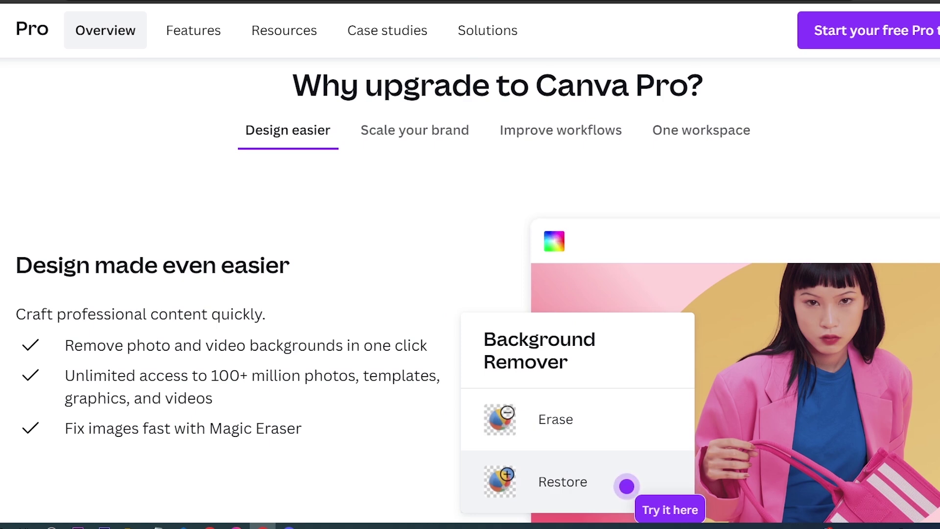
{"action": "scroll", "coordinate": [470, 293], "scroll_direction": "down", "scroll_amount": 4}
{"action": "scroll", "coordinate": [469, 294], "scroll_direction": "down", "scroll_amount": 3}
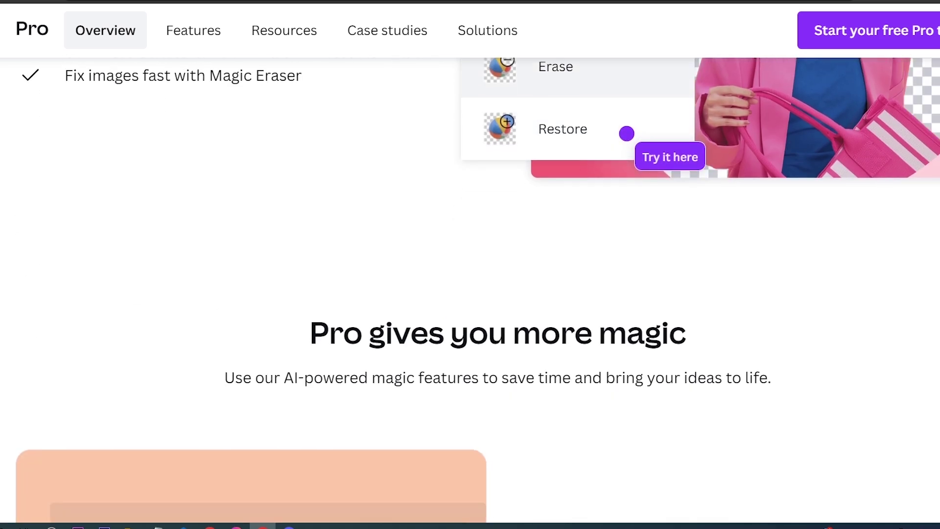
{"action": "scroll", "coordinate": [471, 293], "scroll_direction": "down", "scroll_amount": 5}
{"action": "scroll", "coordinate": [471, 294], "scroll_direction": "down", "scroll_amount": 5}
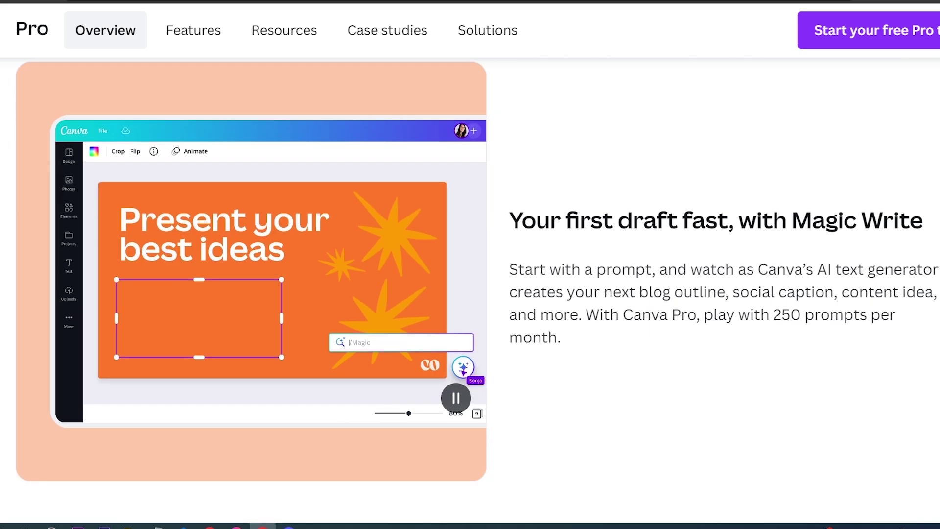
{"action": "scroll", "coordinate": [470, 293], "scroll_direction": "down", "scroll_amount": 5}
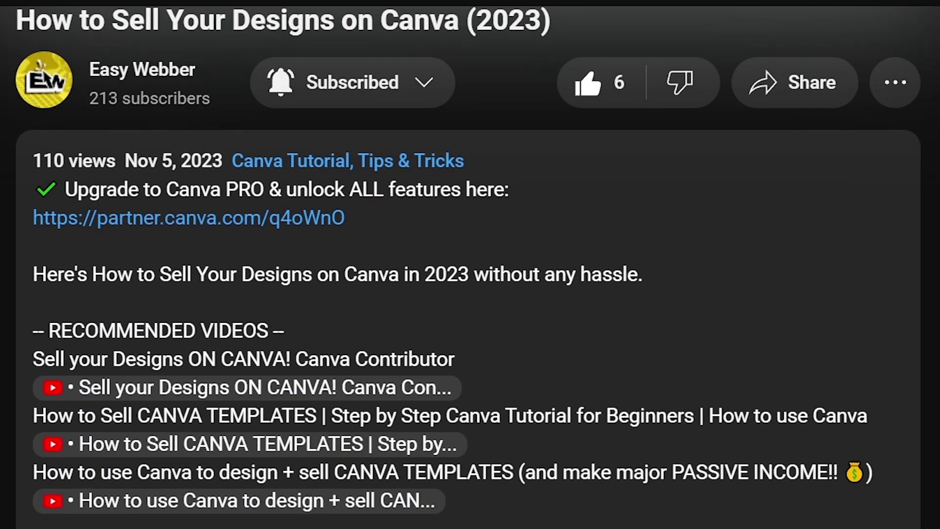
Highlight the Canva Pro upgrade link and comment, then clear the highlight.
{"action": "left_click_drag", "start_coordinate": [345, 218], "coordinate": [50, 217]}
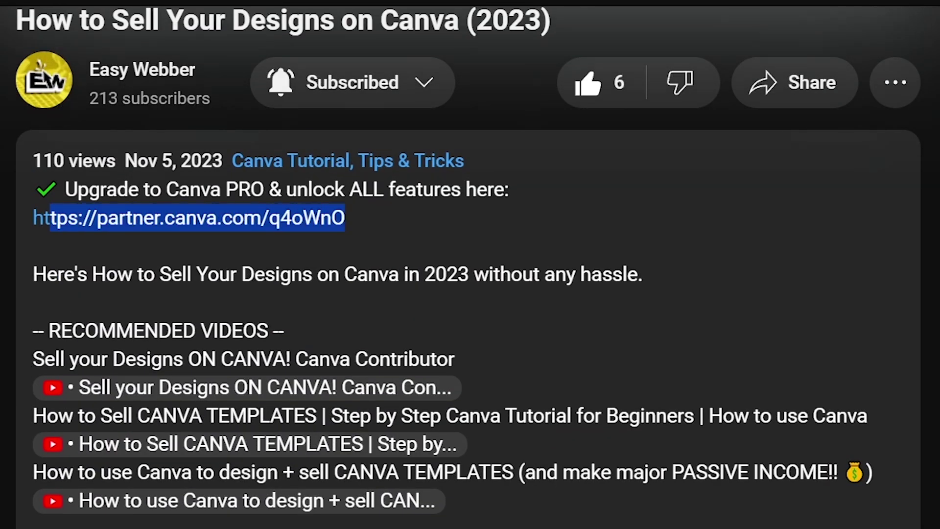
{"action": "scroll", "coordinate": [469, 294], "scroll_direction": "down", "scroll_amount": 8}
{"action": "scroll", "coordinate": [470, 294], "scroll_direction": "down", "scroll_amount": 8}
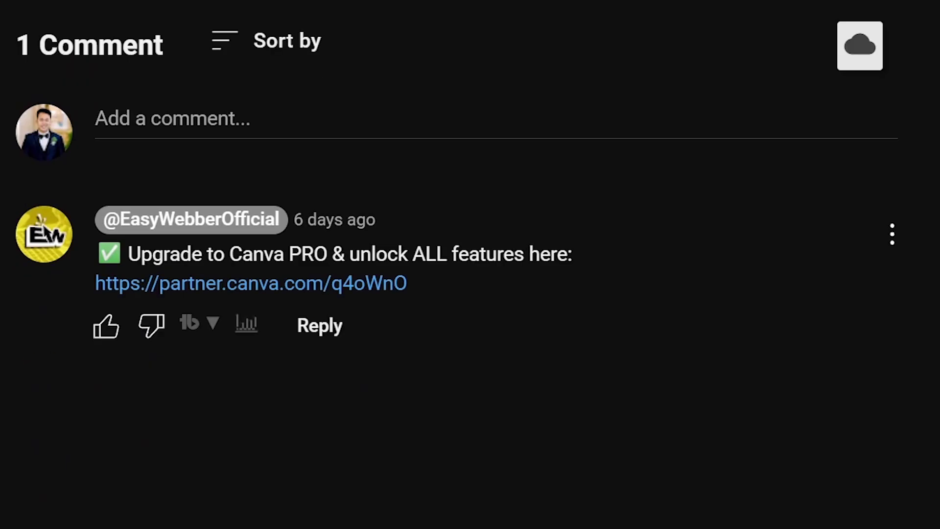
{"action": "left_click_drag", "start_coordinate": [408, 284], "coordinate": [96, 220]}
{"action": "left_click", "coordinate": [471, 440]}
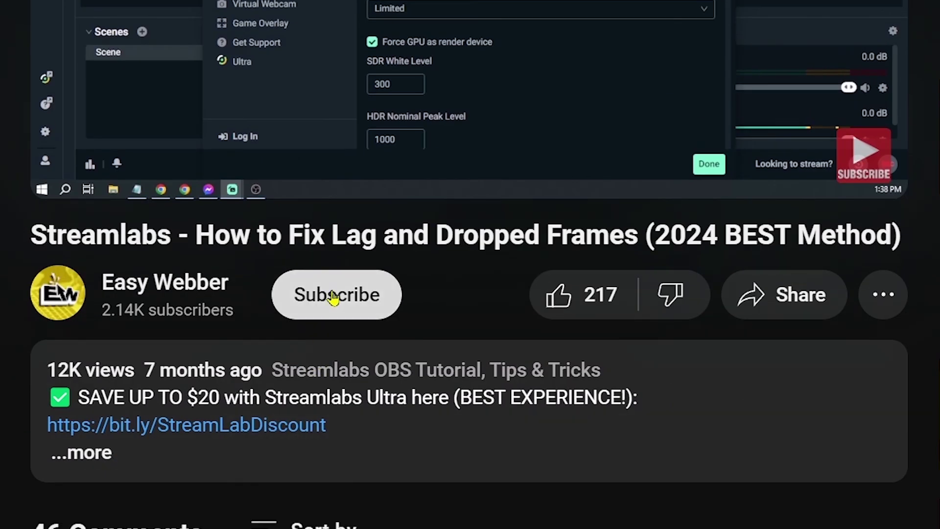
Subscribe to the channel with all notifications on and like the video.
{"action": "left_click", "coordinate": [352, 294]}
{"action": "left_click", "coordinate": [422, 295]}
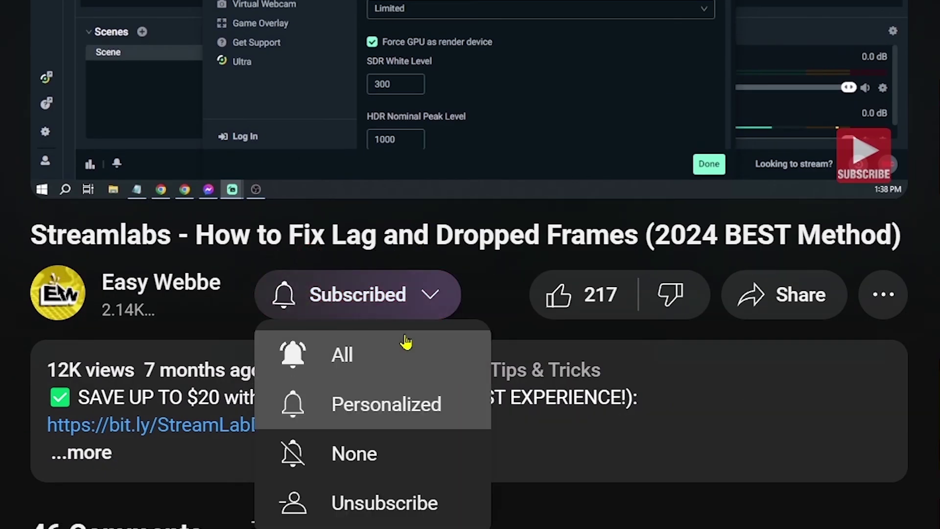
{"action": "left_click", "coordinate": [341, 351]}
{"action": "left_click", "coordinate": [570, 307]}
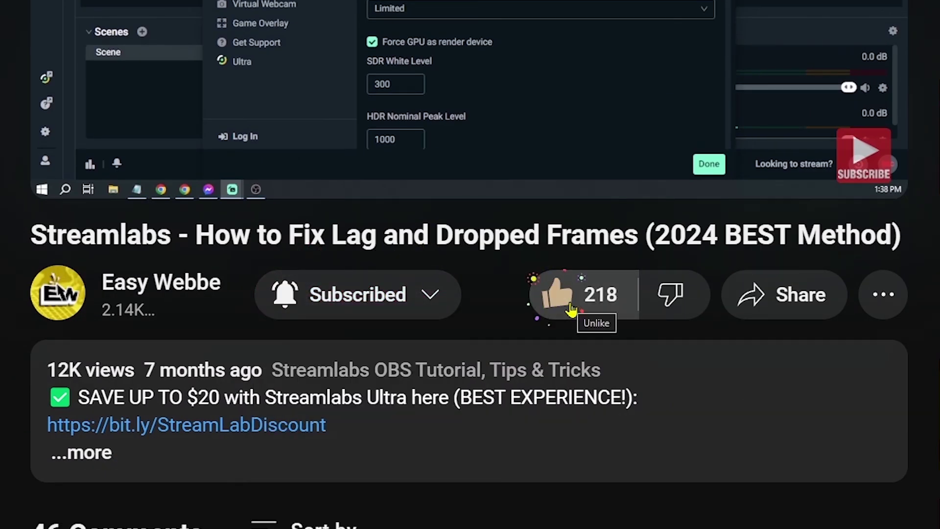